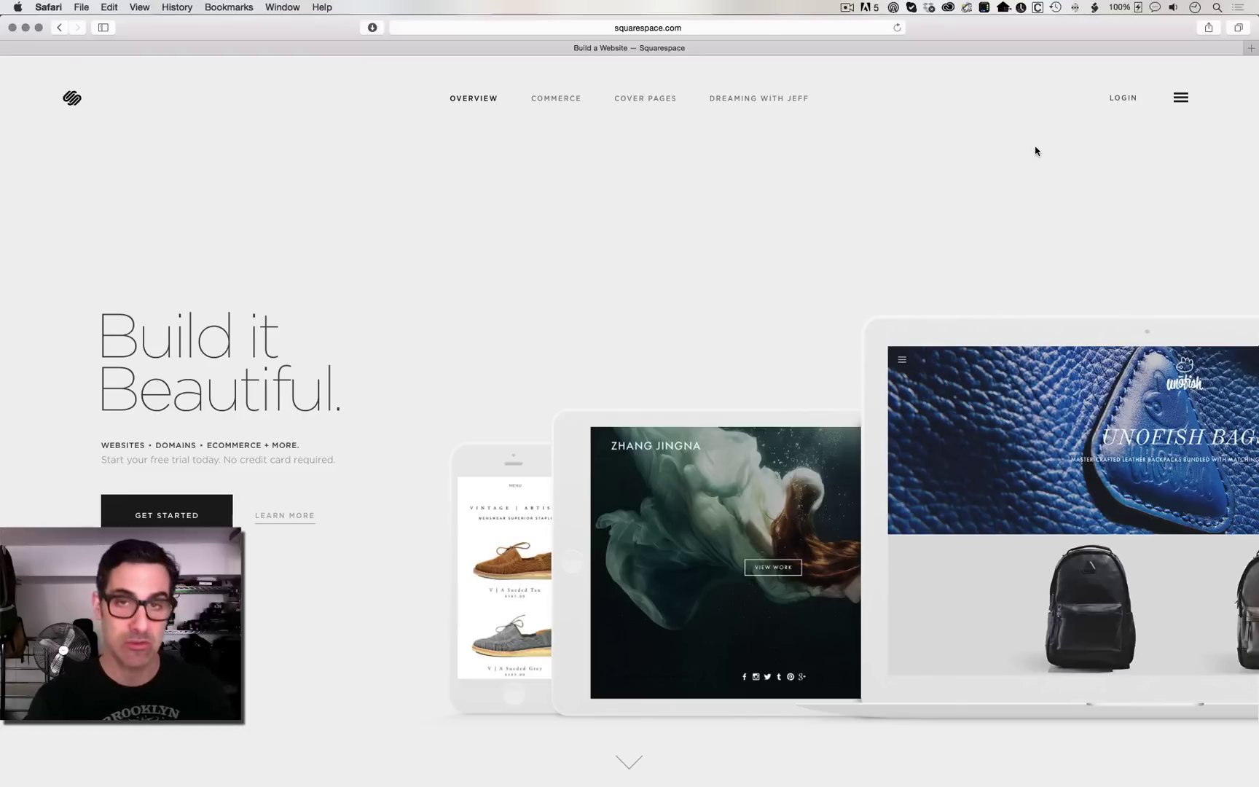
Step: From the Logos page, start a new logo with the photographer's name as the logo name
left_click(1181, 99)
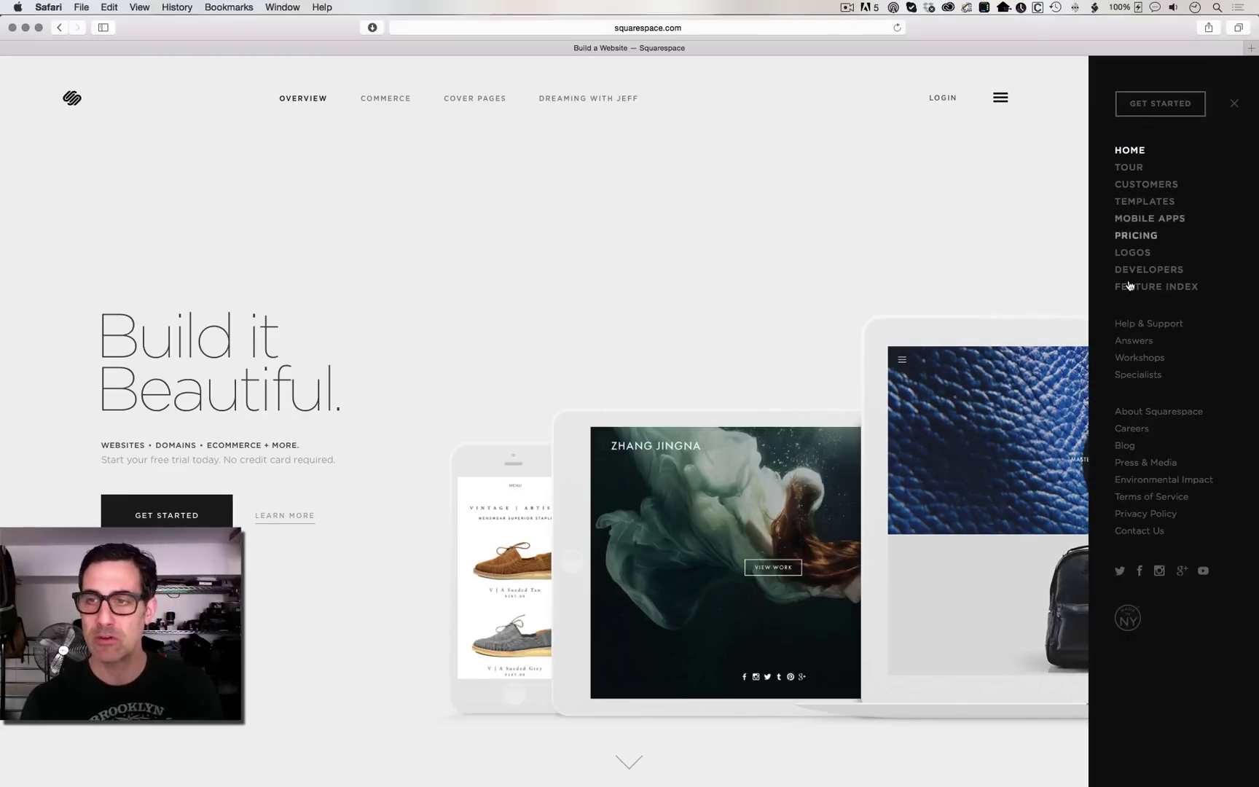
left_click(1139, 253)
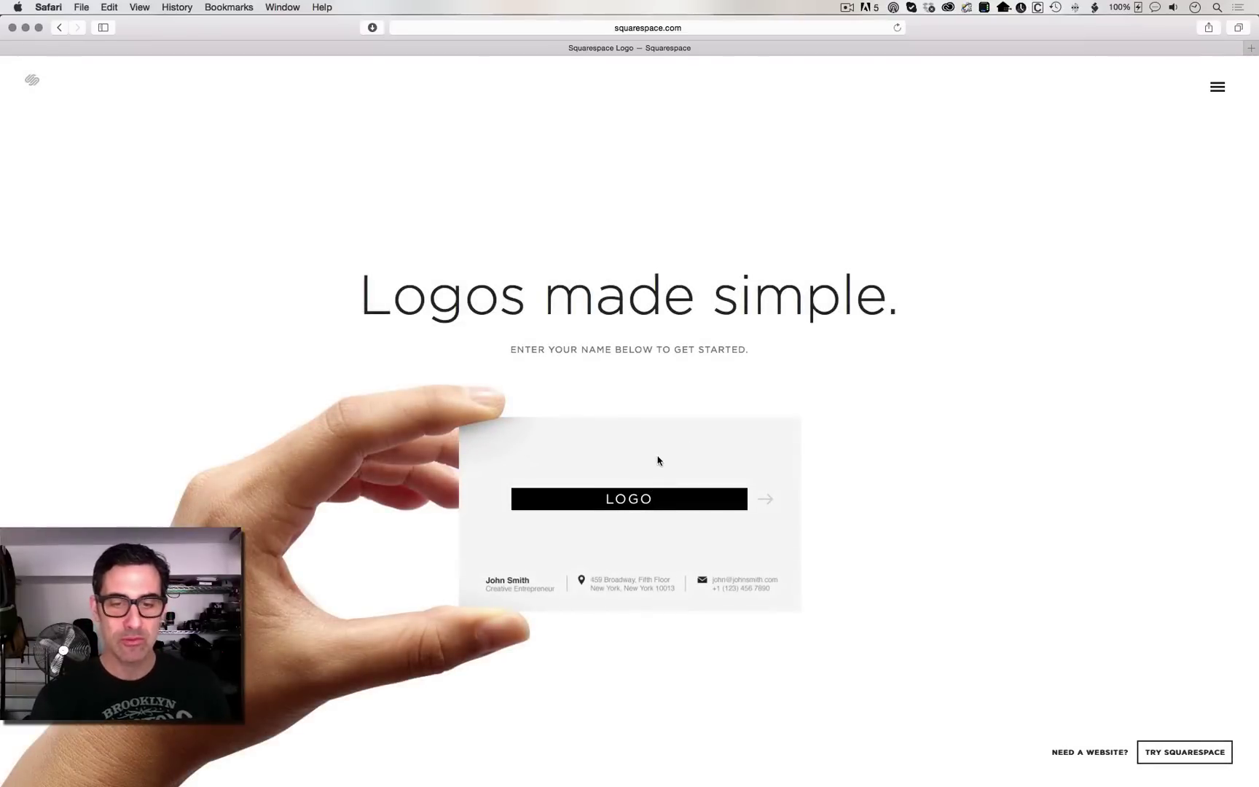
left_click(660, 496)
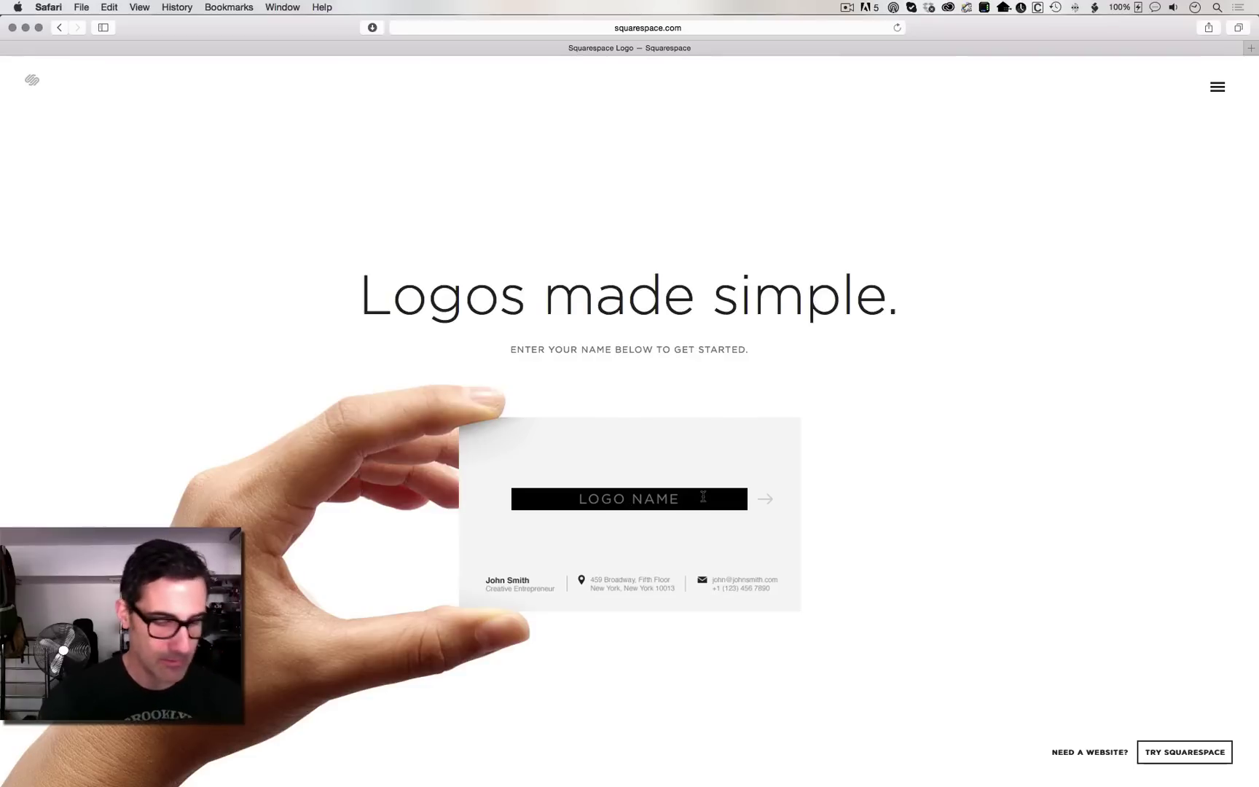
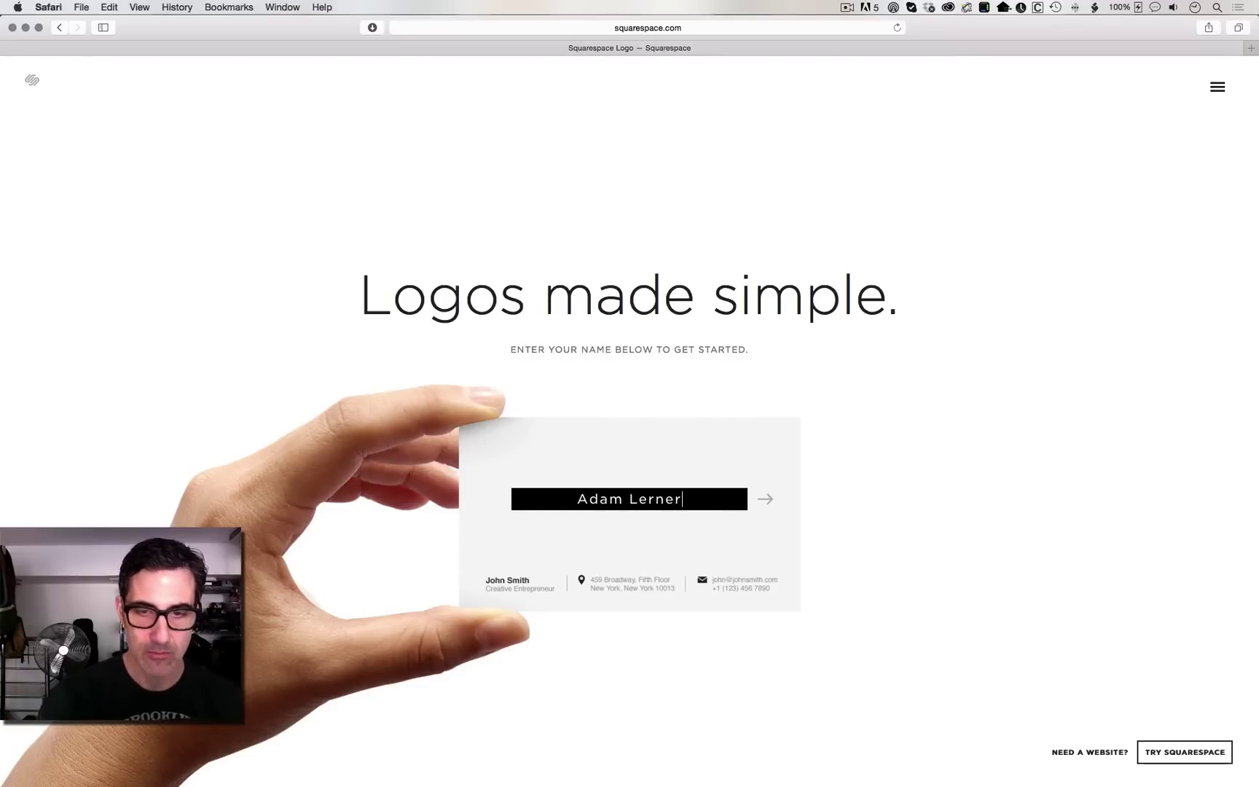
left_click(767, 501)
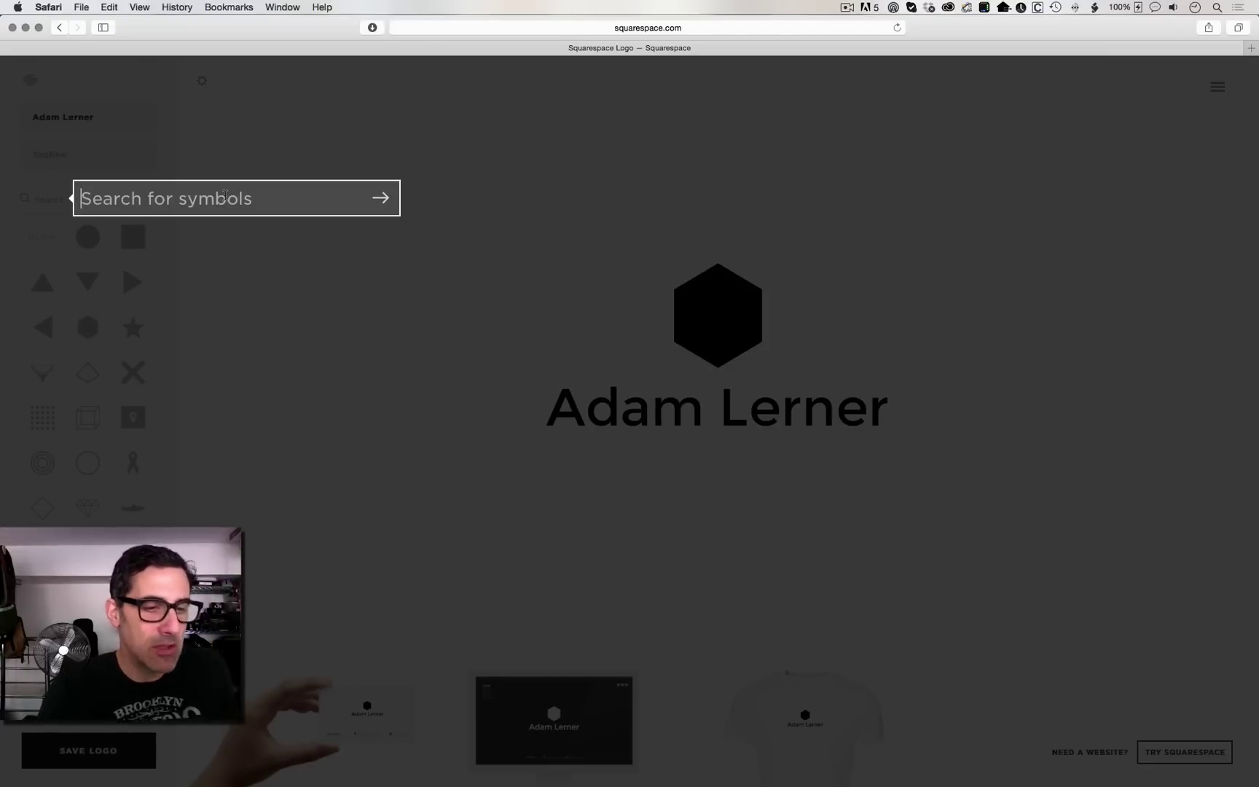
Step: Search symbols for motorcycle and brooklyn, then settle on a photography search for camera icons
type("mo")
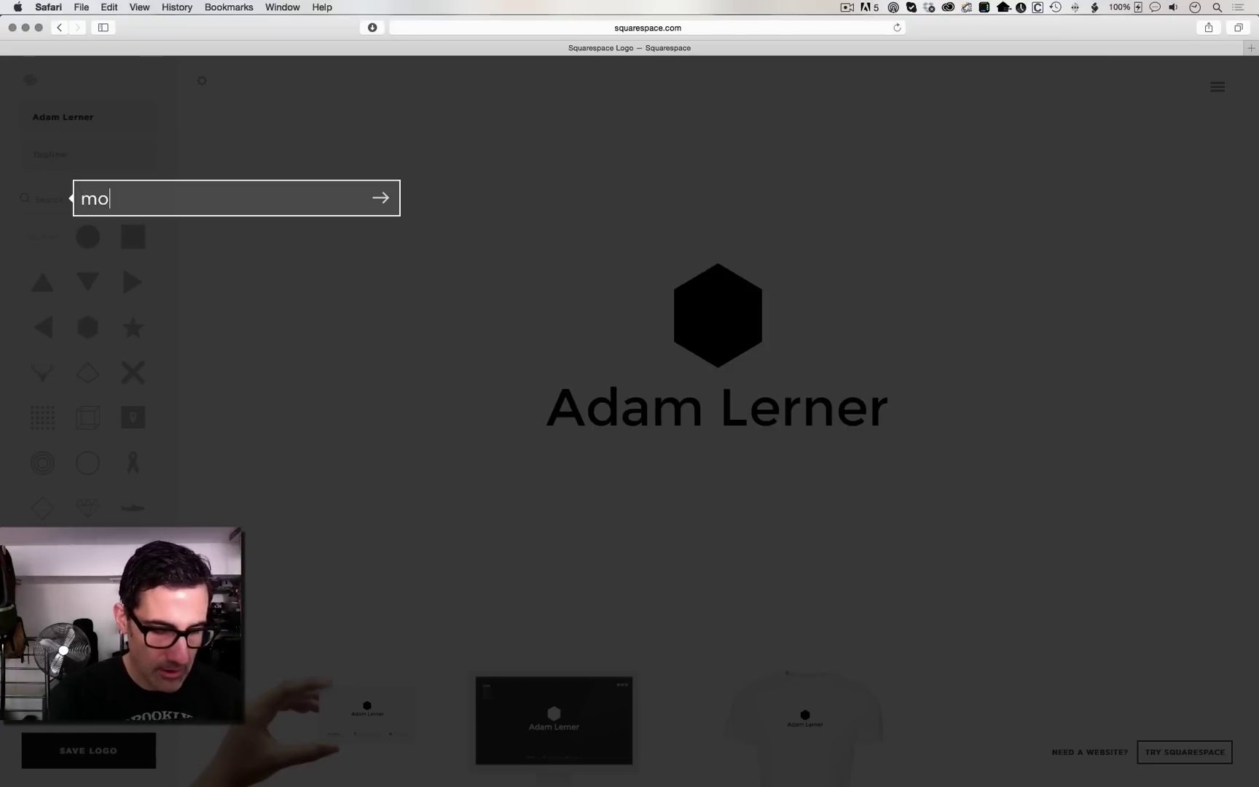
type("torcycle")
key("Return")
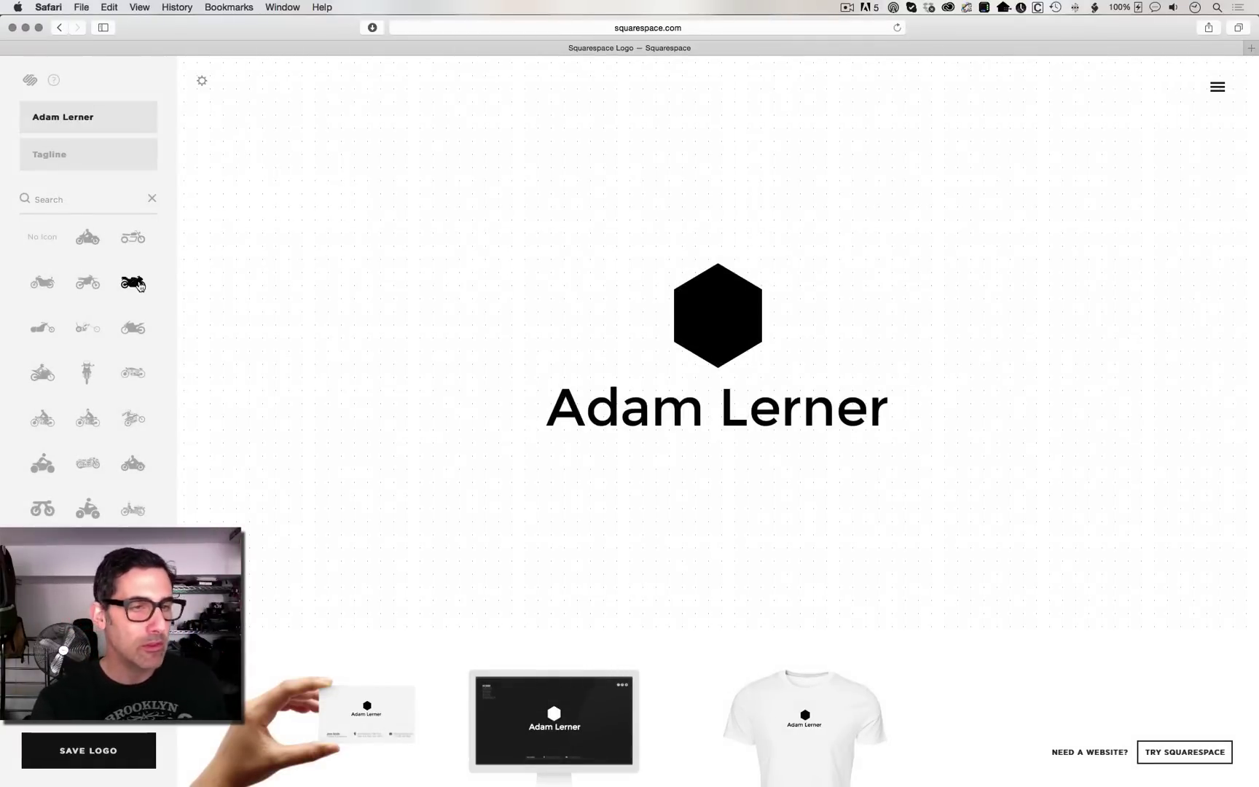
left_click(84, 154)
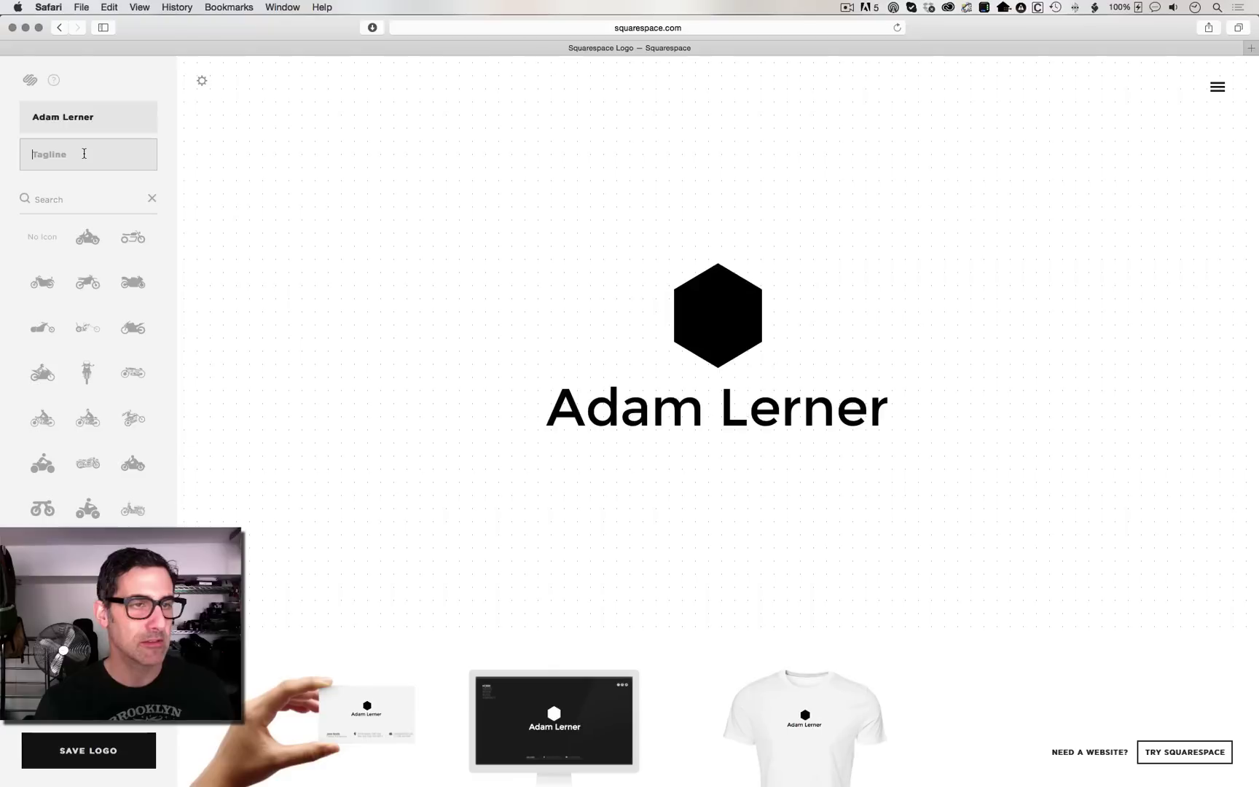
left_click(64, 198)
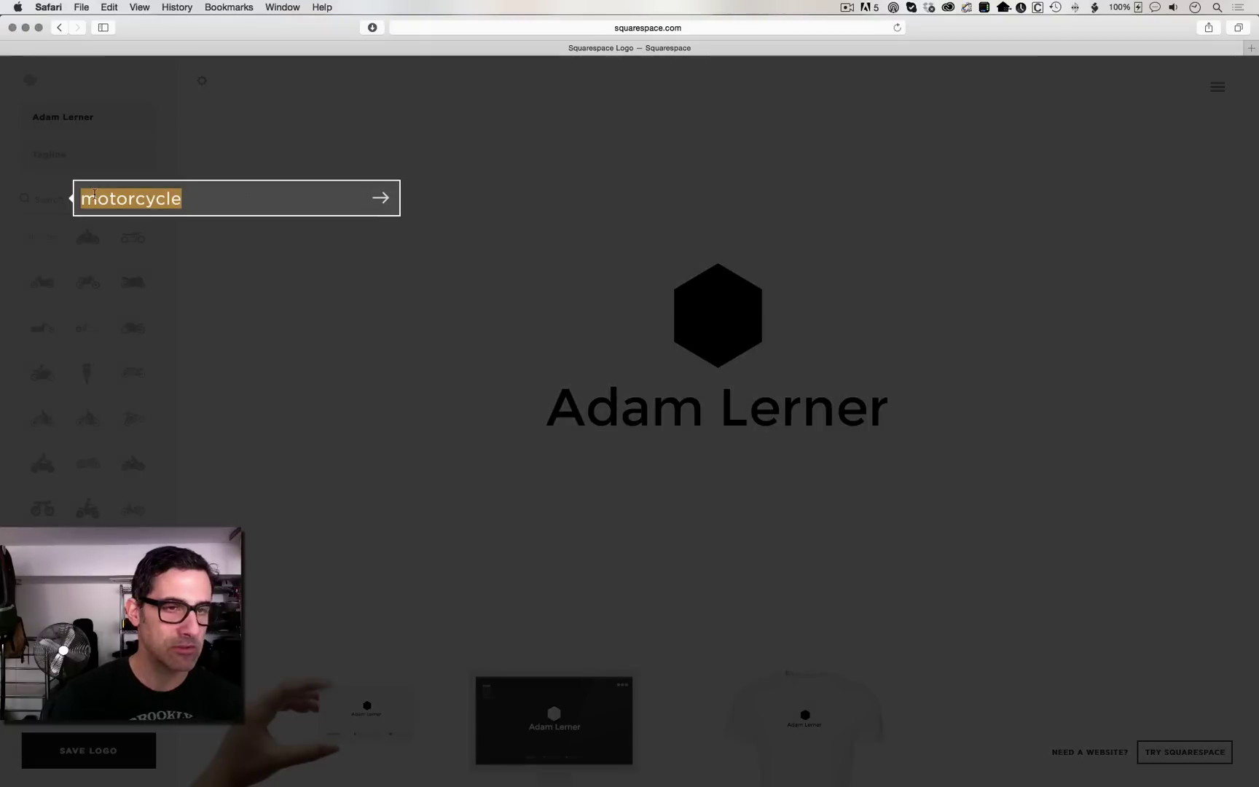
type("brooklyn")
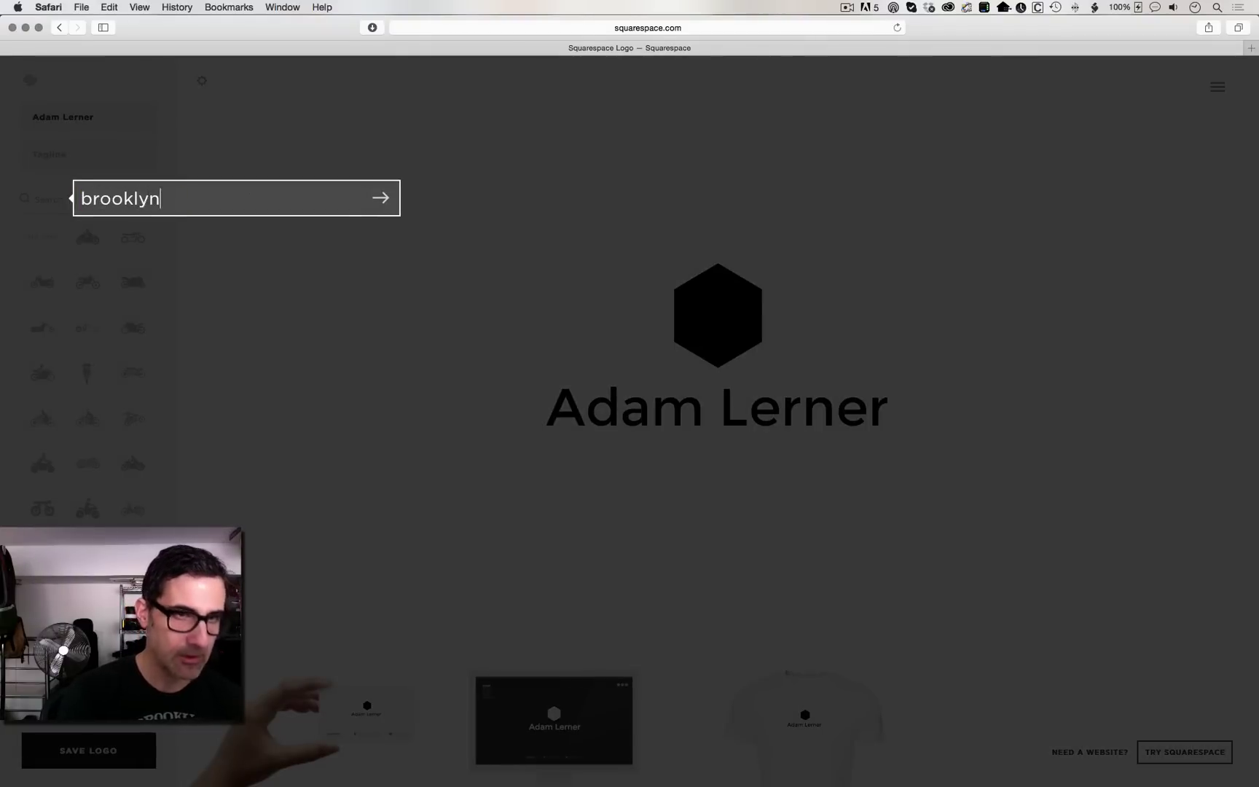
key("Return")
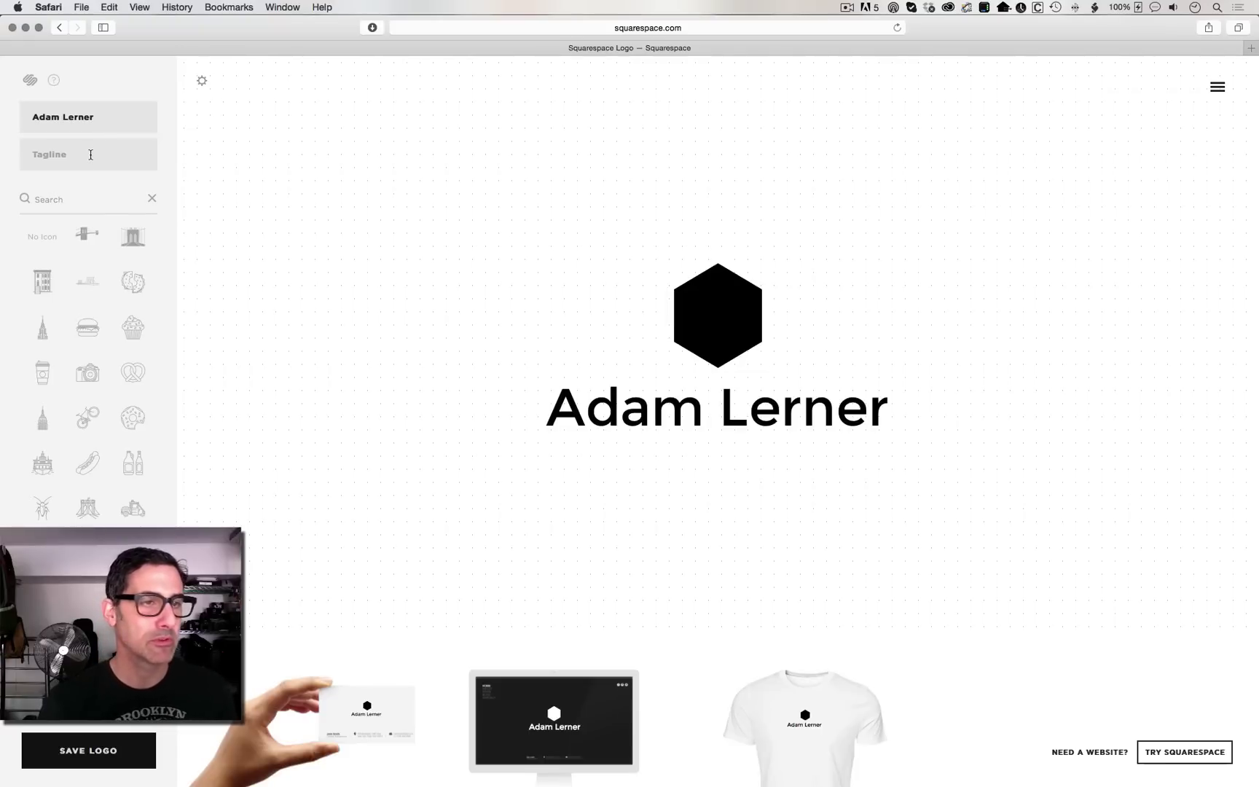
left_click(56, 201)
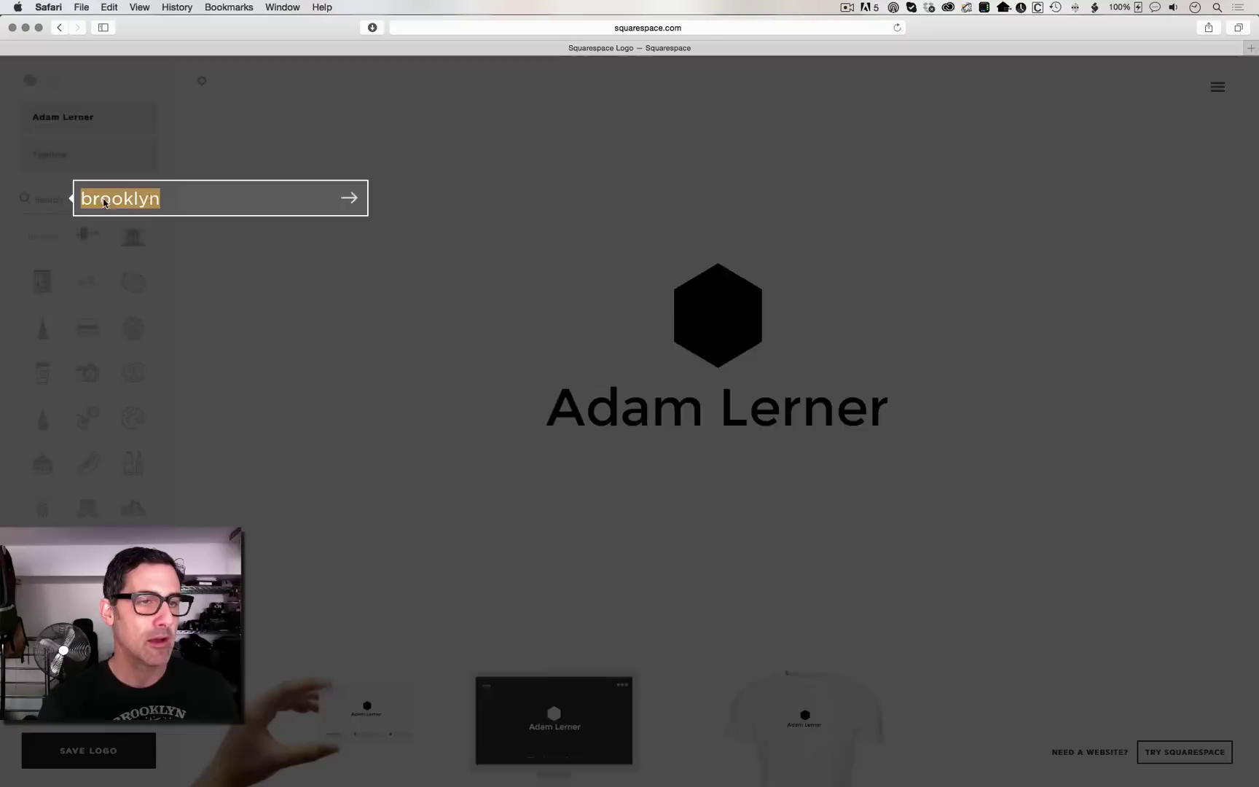
type("photography")
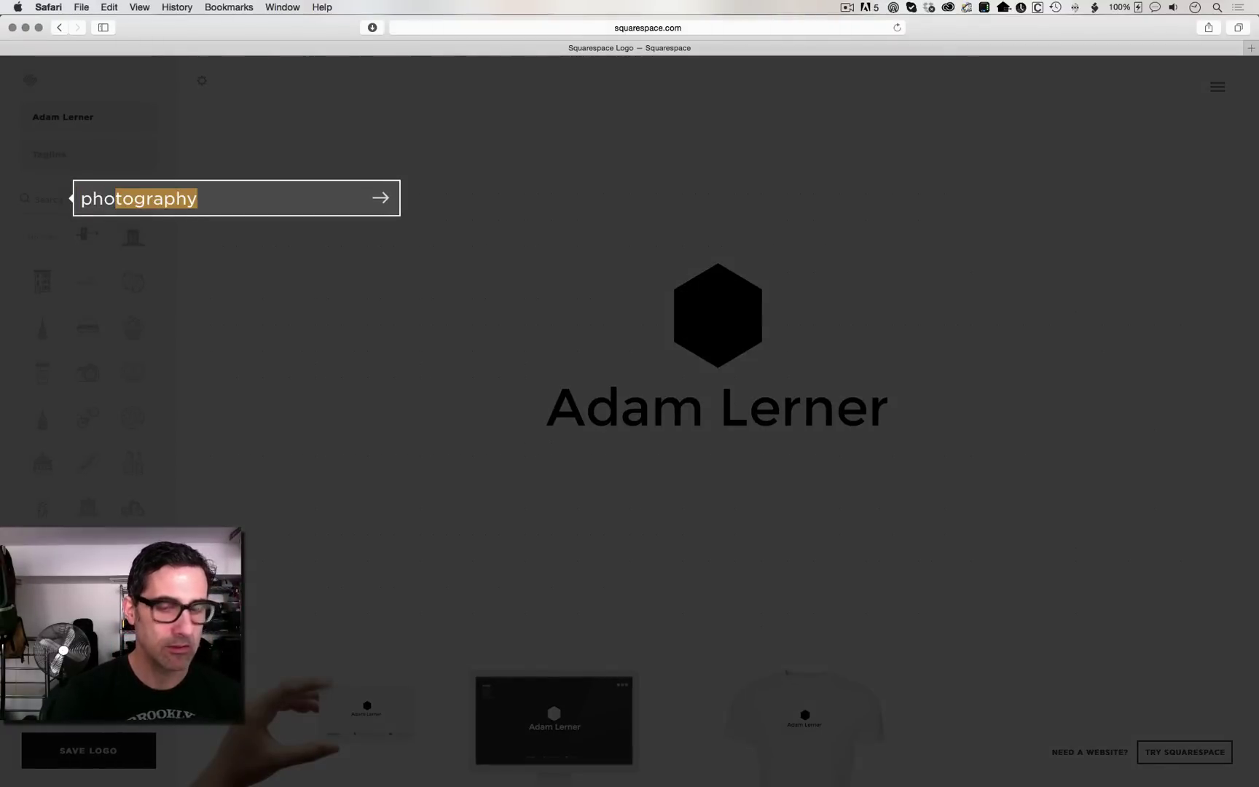
key("Return")
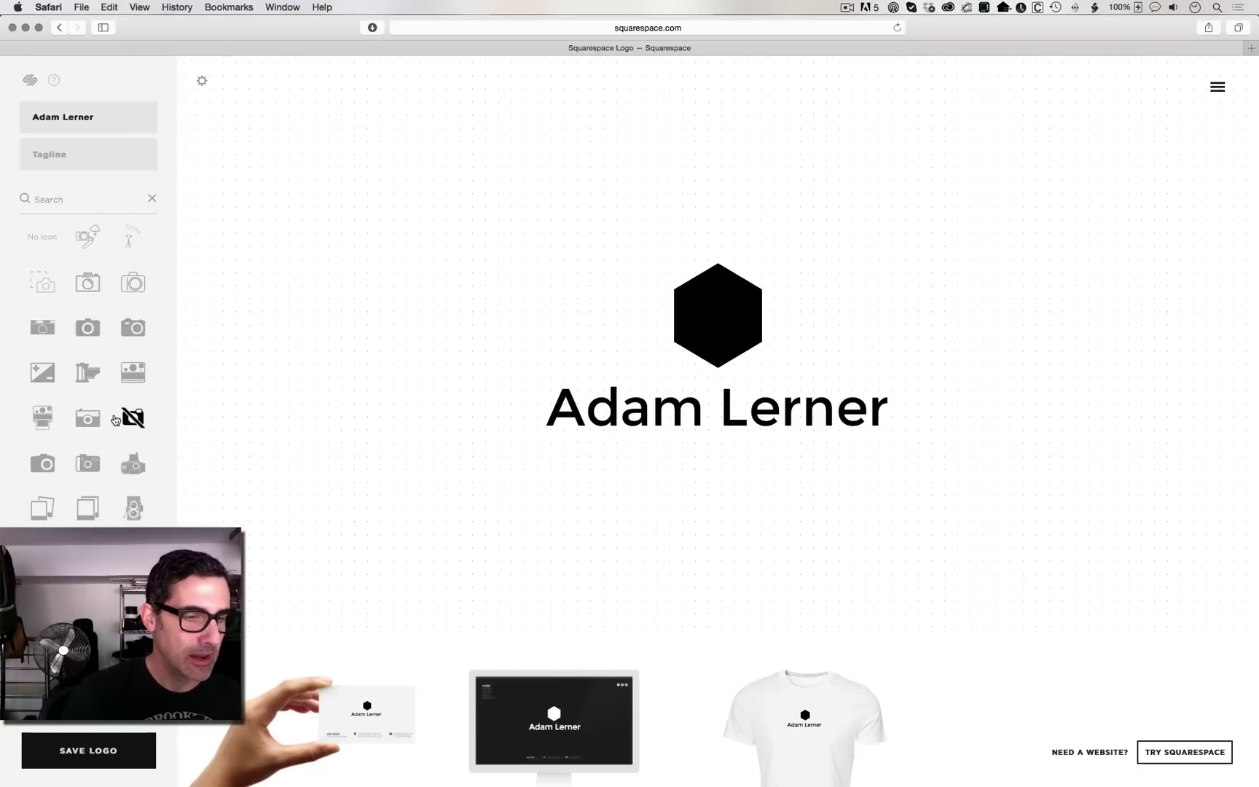
Step: Browse the camera icons and swap the hexagon for the boxy vintage camera
scroll(115, 415, "down", 1)
scroll(114, 356, "down", 2)
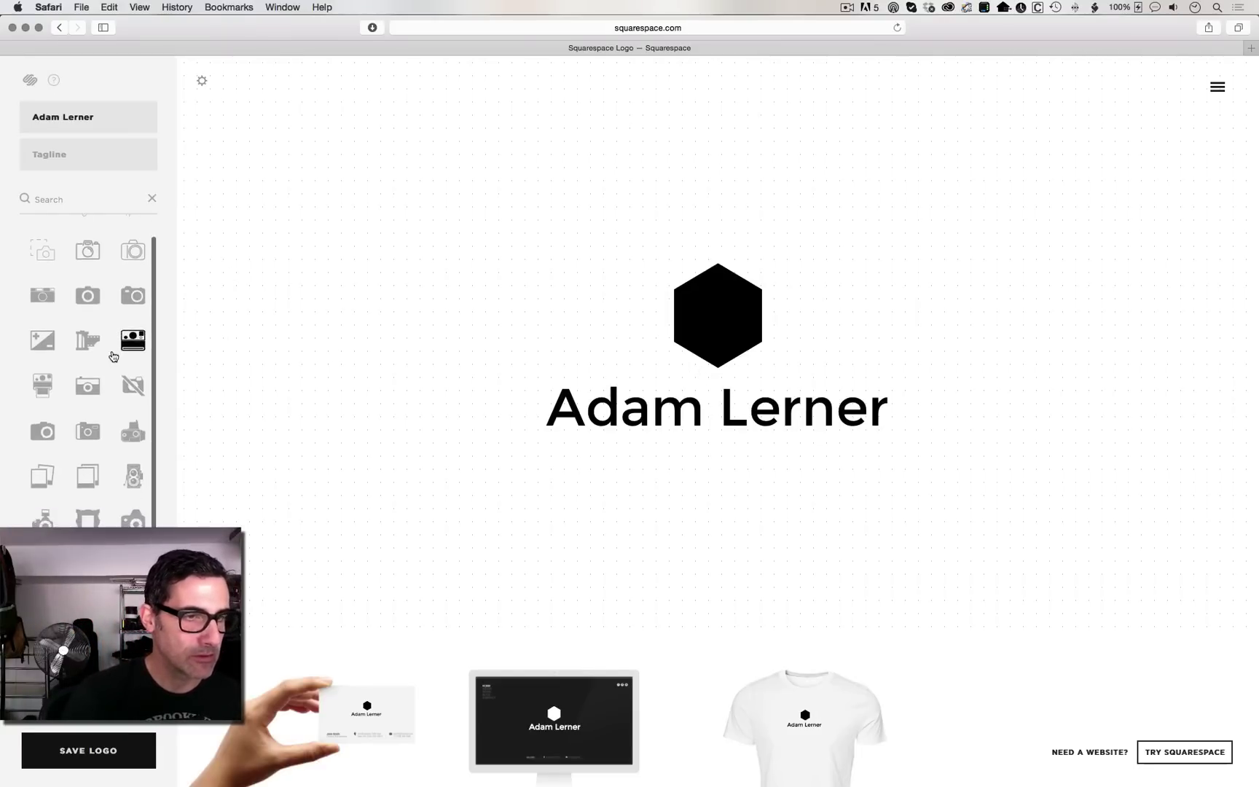
scroll(114, 357, "down", 3)
scroll(113, 356, "down", 5)
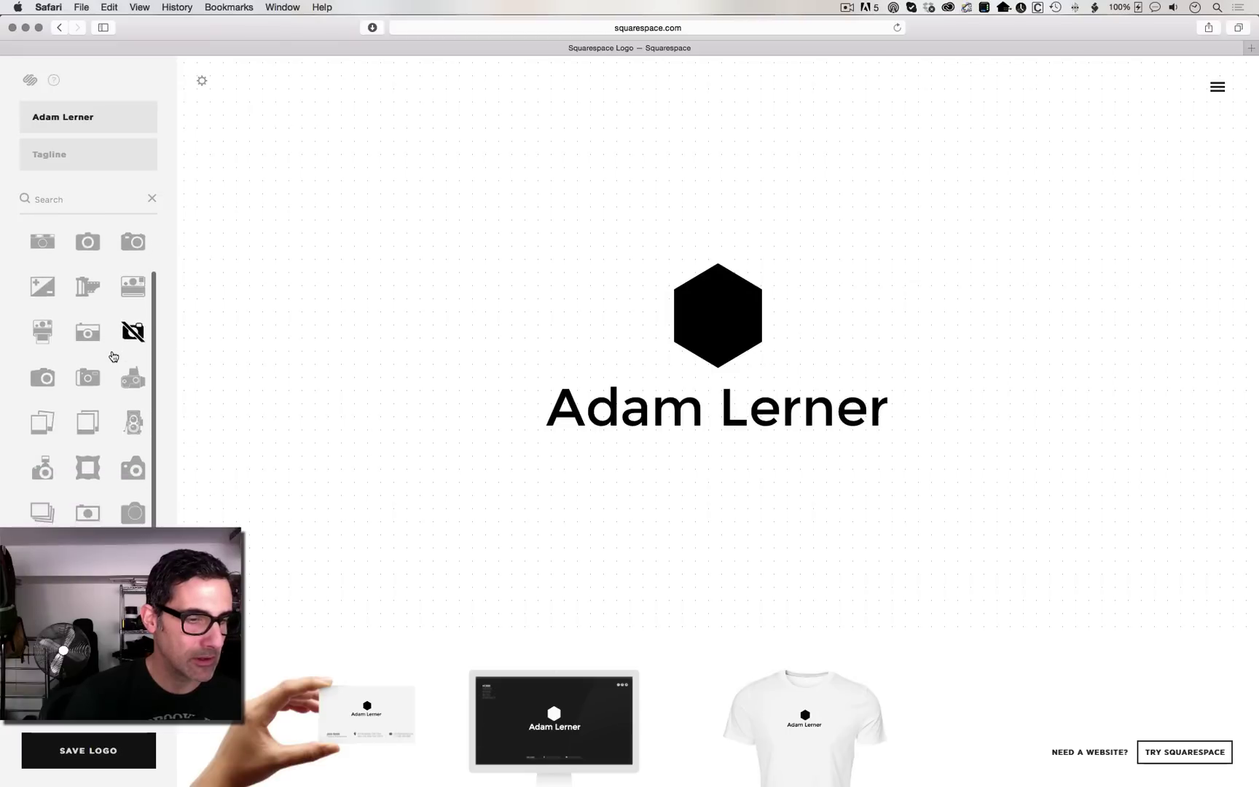
scroll(114, 356, "down", 4)
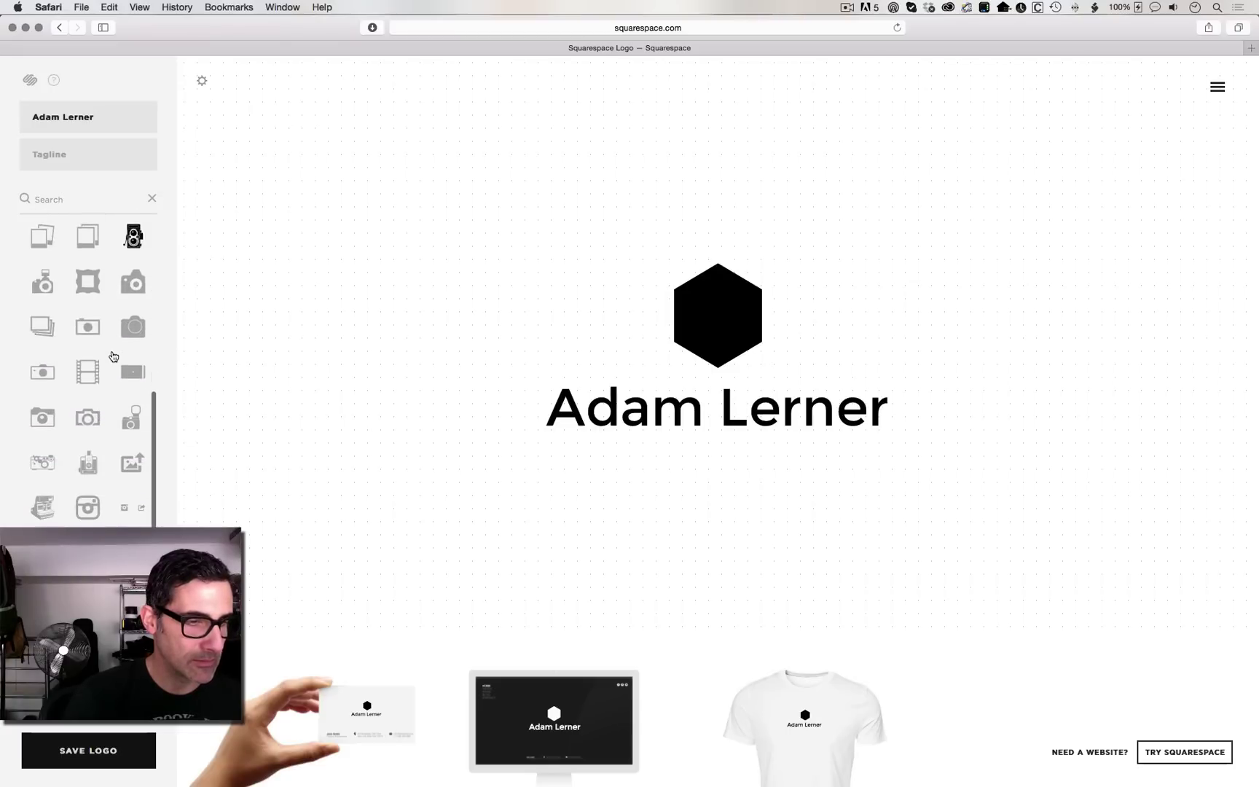
scroll(113, 356, "up", 12)
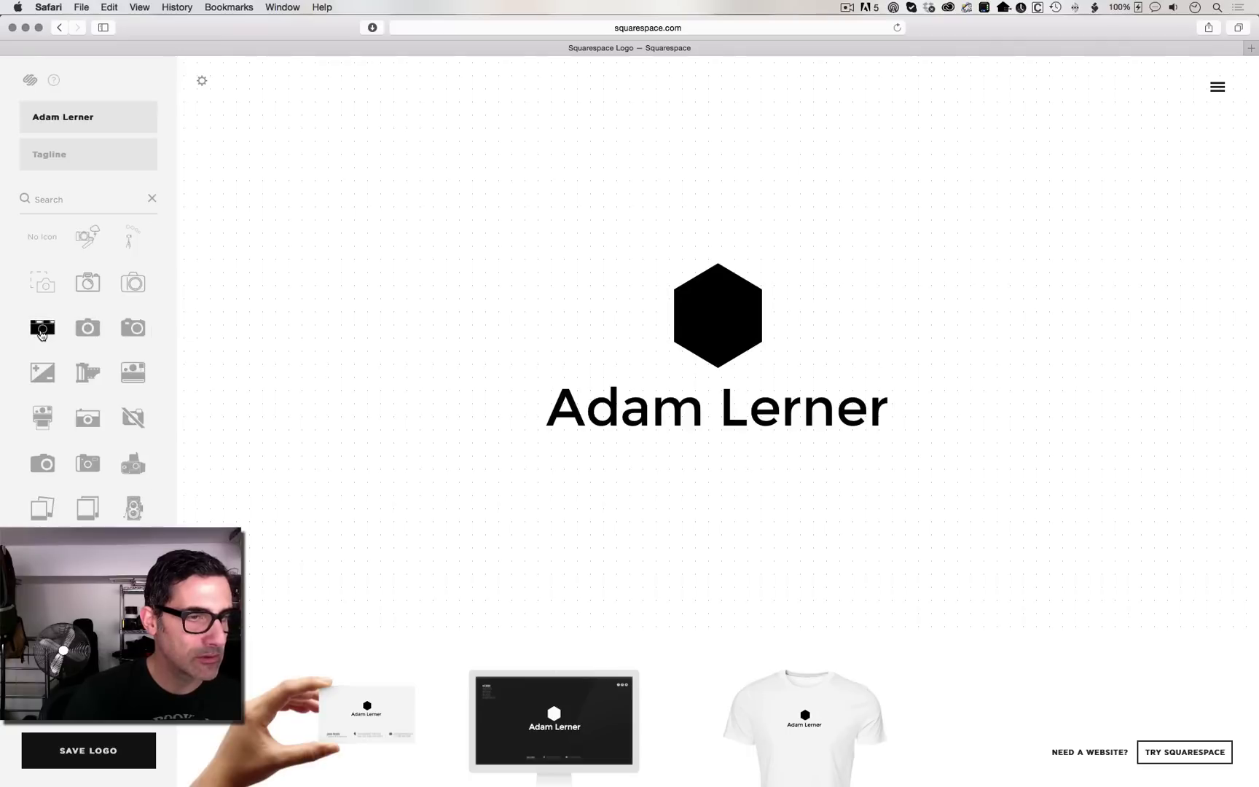
left_click(43, 327)
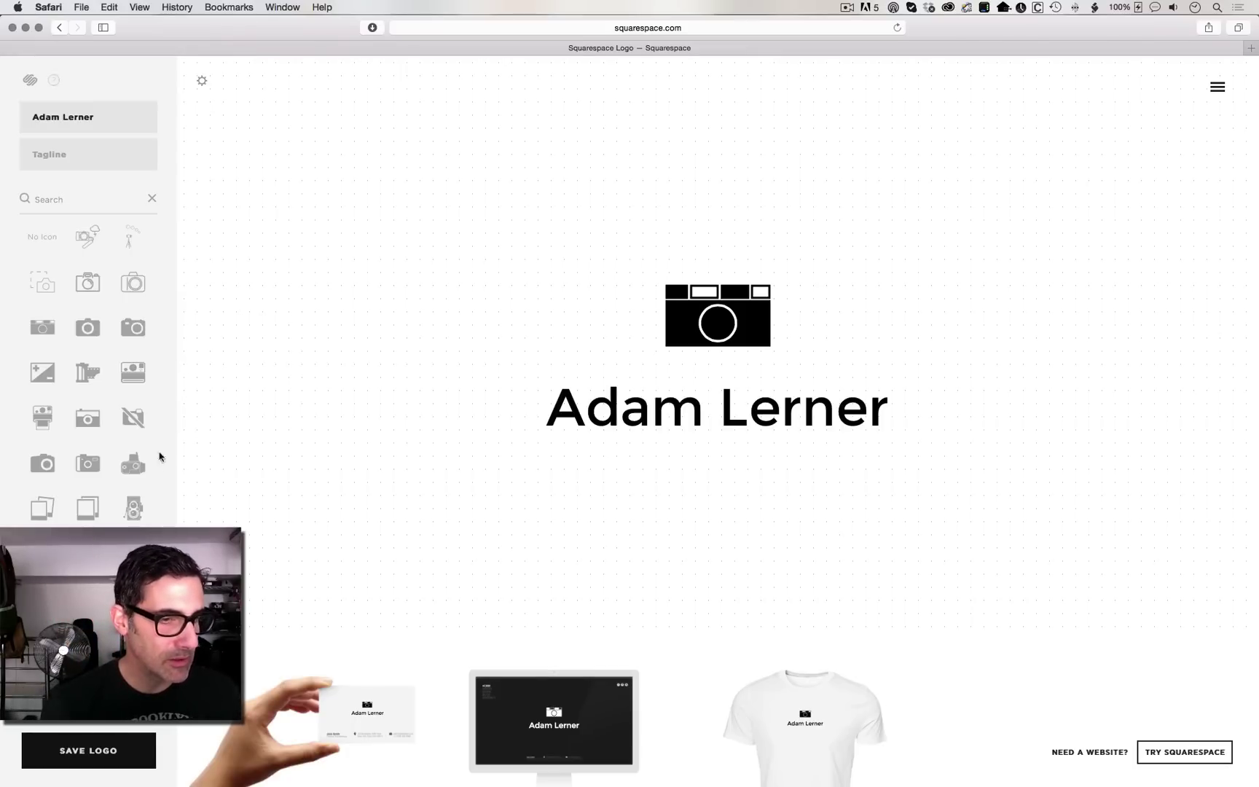
left_click(134, 465)
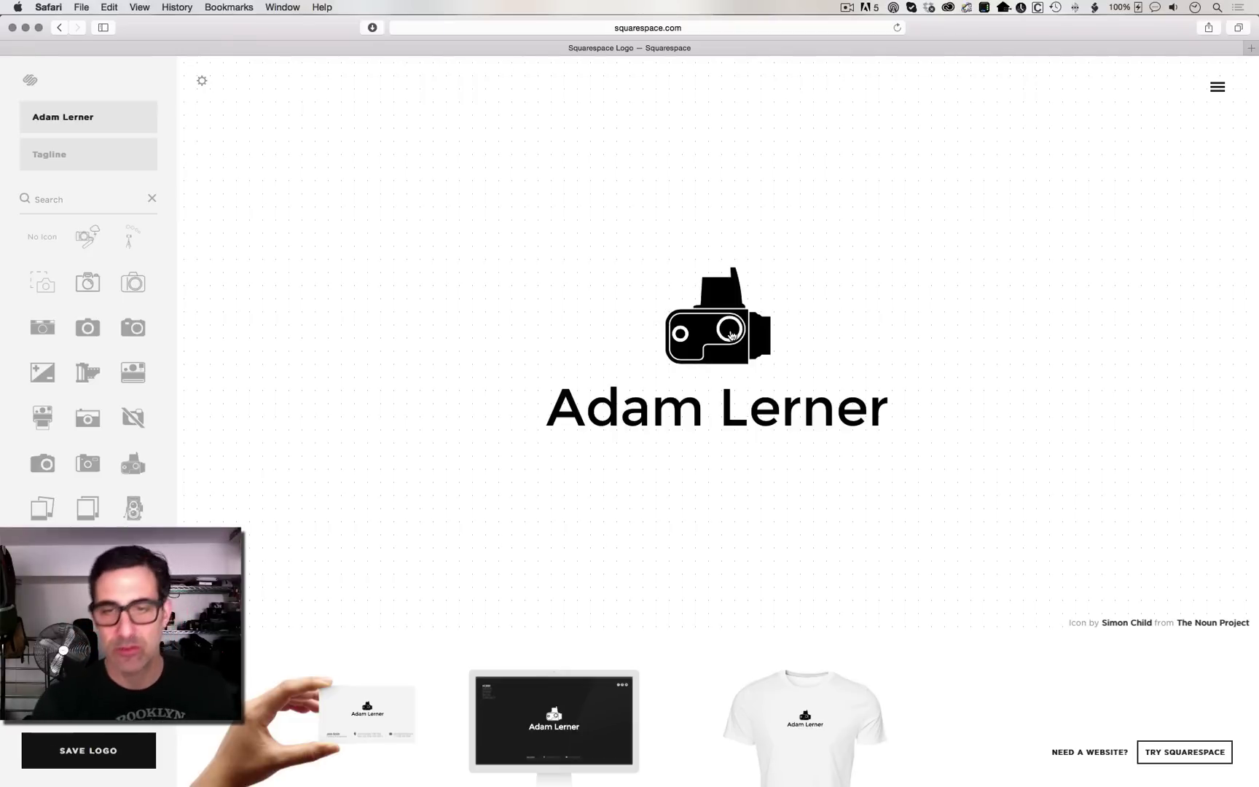
Step: Enlarge the camera icon, shift it left, and move the name up beside it on one line
left_click_drag(731, 333, 616, 335)
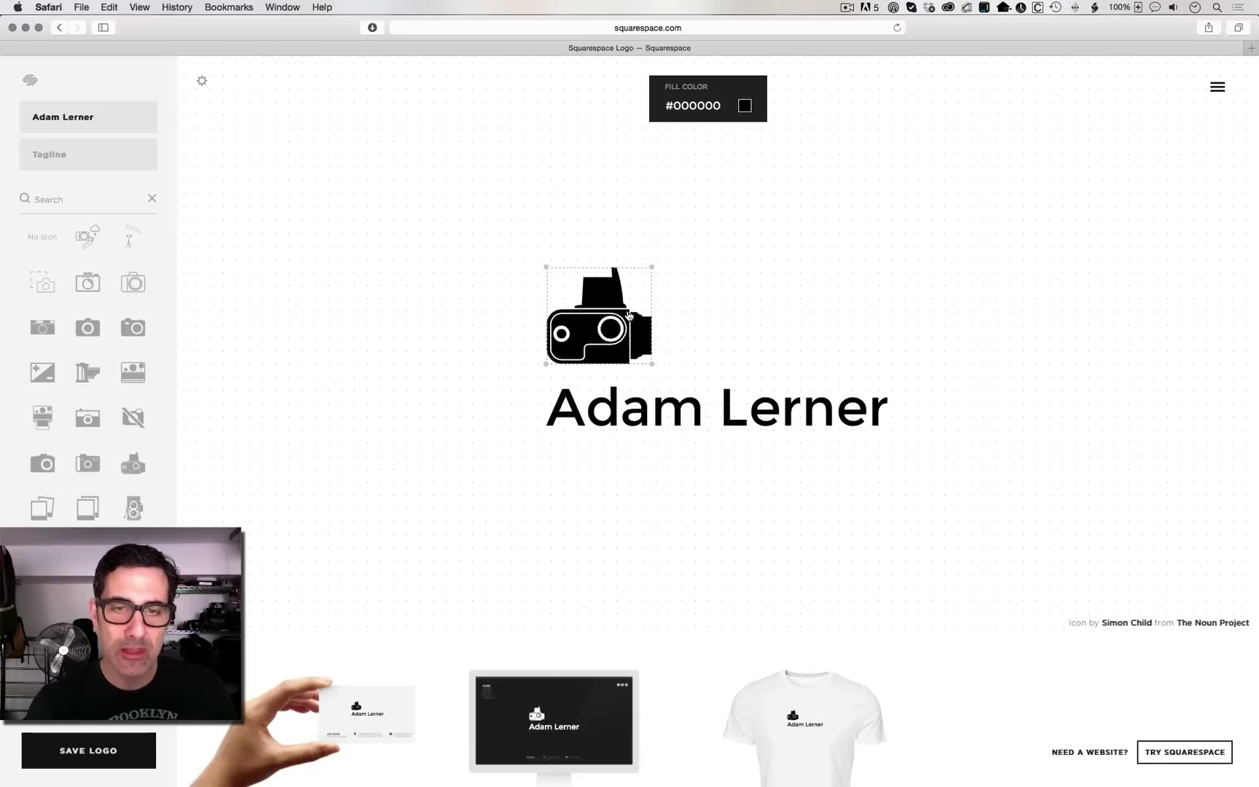
left_click_drag(651, 267, 722, 205)
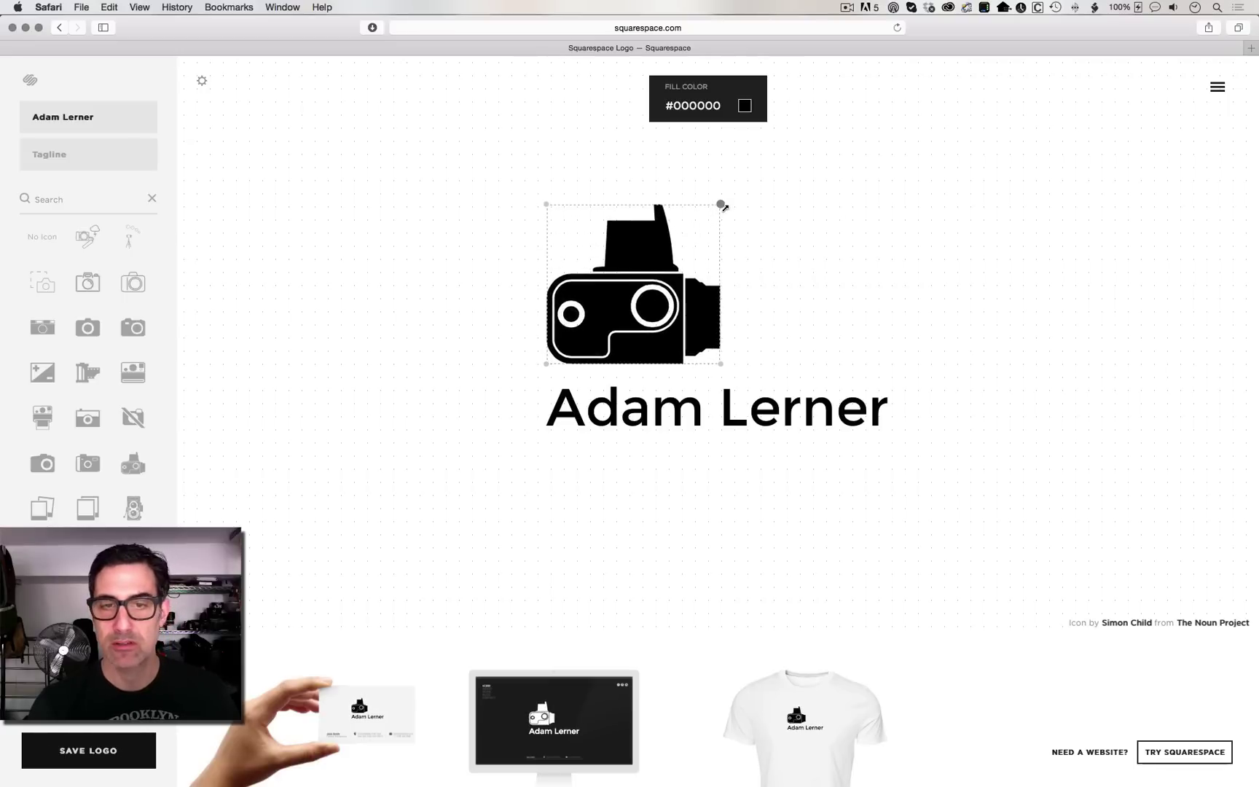
left_click_drag(615, 284, 562, 293)
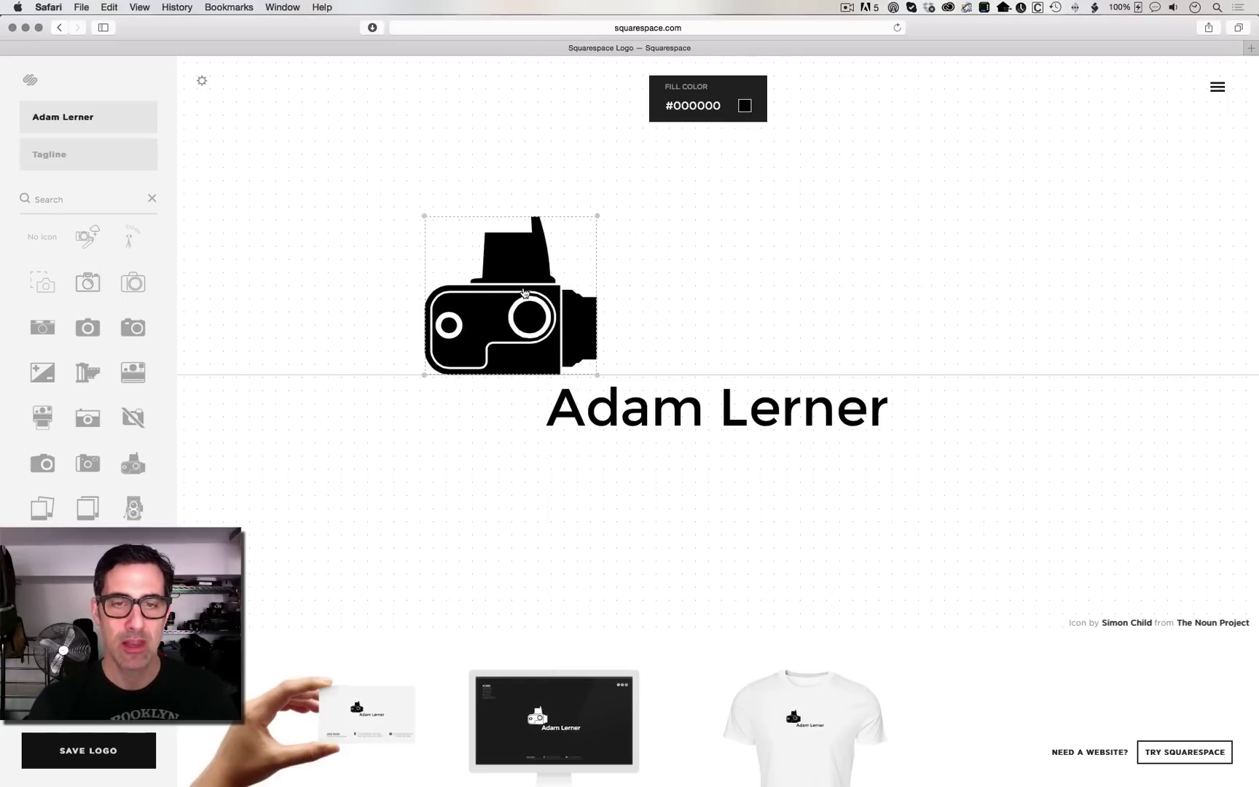
left_click_drag(725, 380, 735, 339)
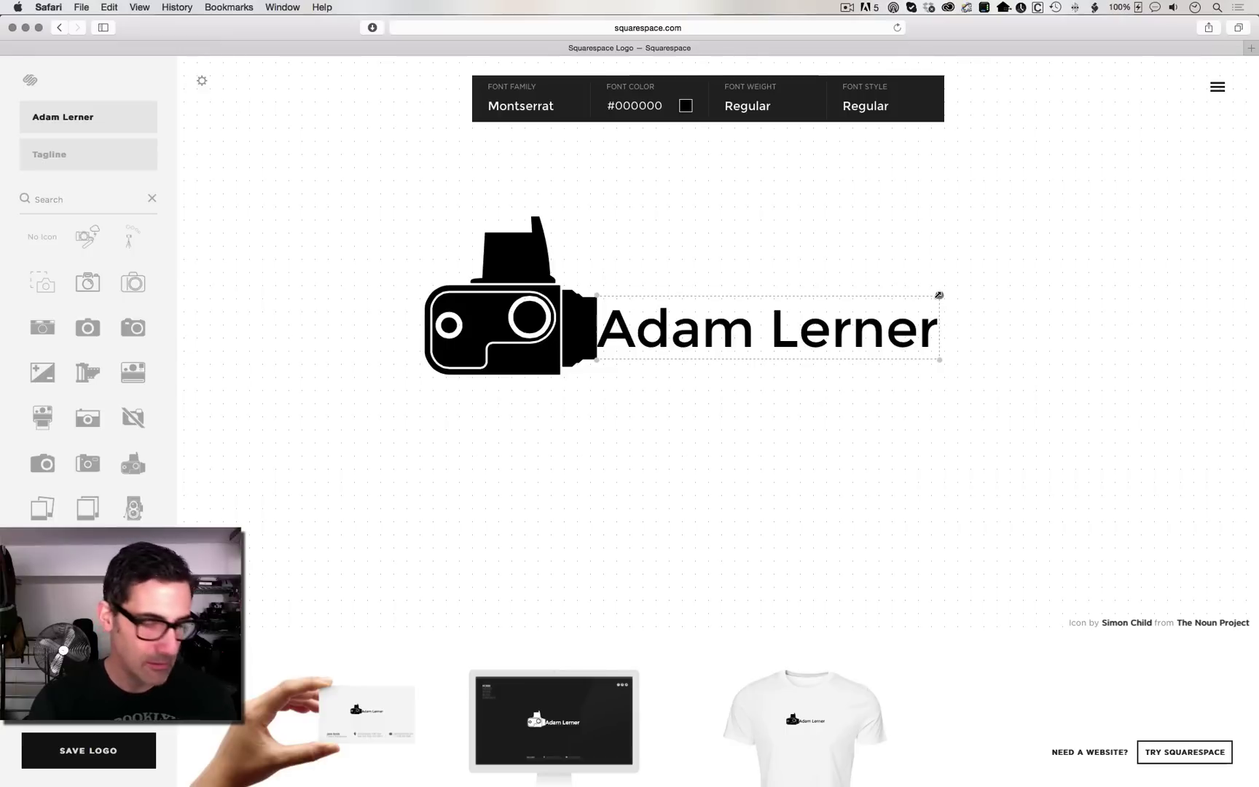
Step: Set the name's font to Monoton and shrink the text slightly
left_click(548, 105)
left_click(542, 229)
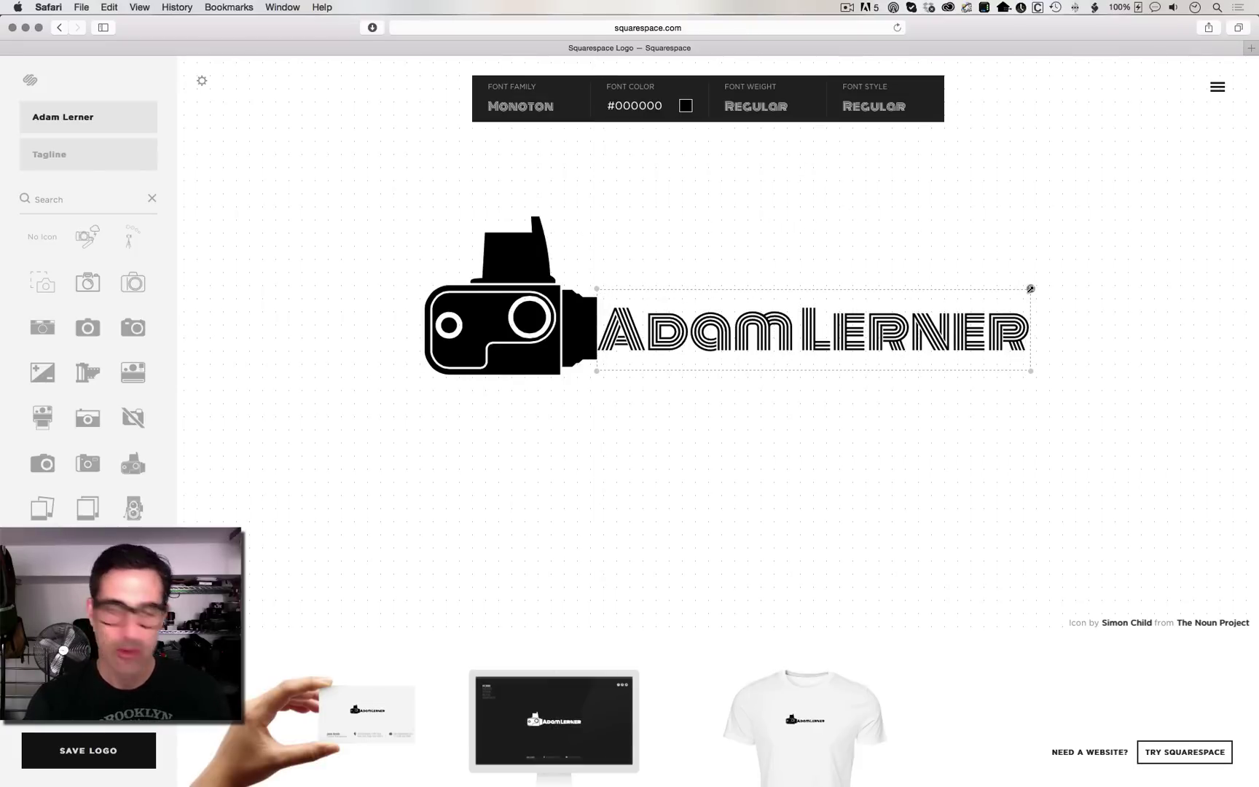
left_click_drag(1030, 288, 816, 317)
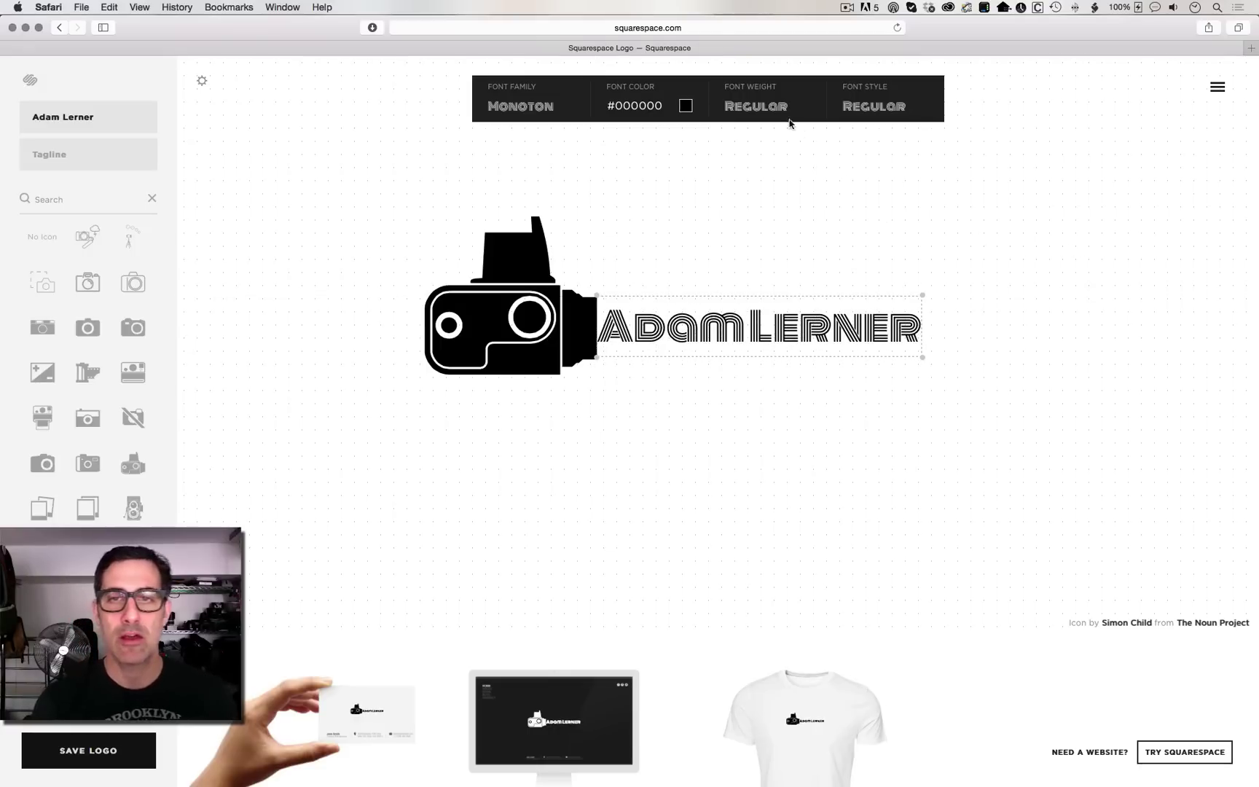
Step: Try bold and italic on the name, ending on regular weight and regular style
left_click(688, 108)
left_click(684, 106)
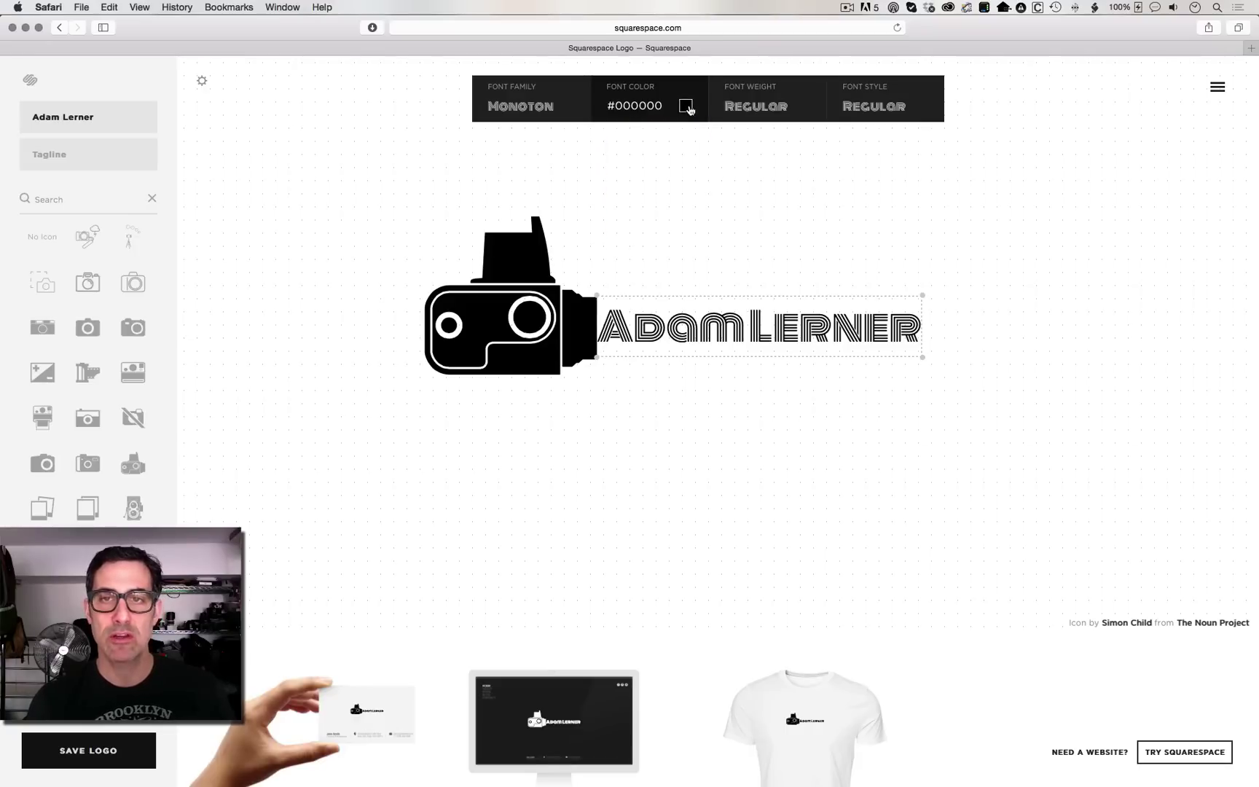
left_click(754, 109)
left_click(755, 109)
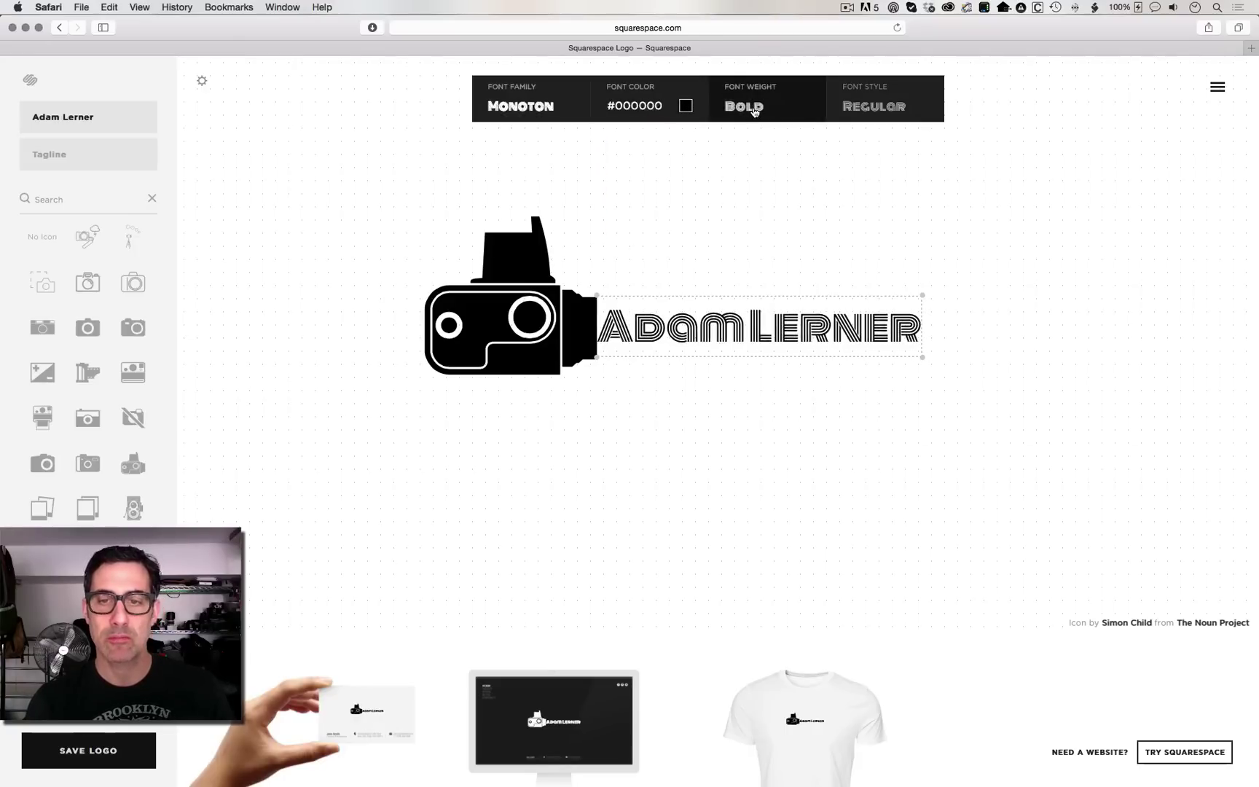
left_click(906, 113)
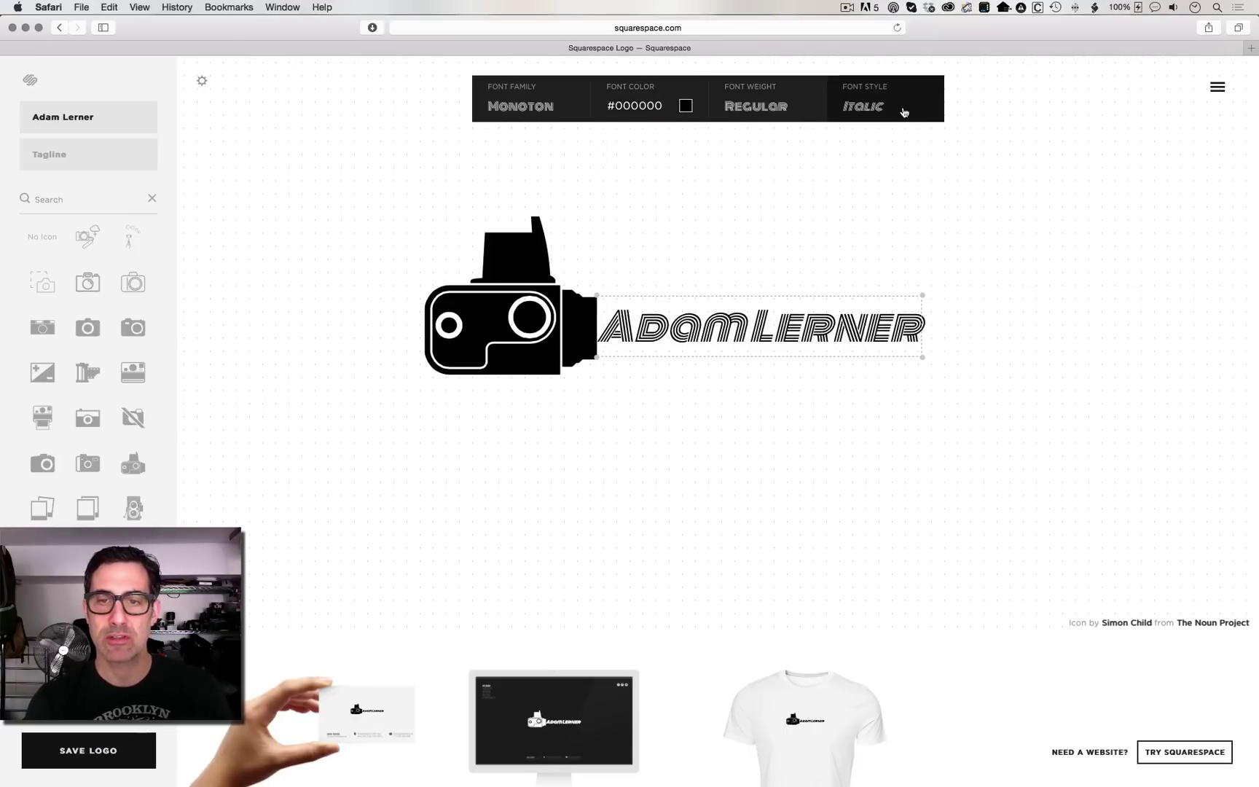
left_click(904, 111)
left_click(905, 111)
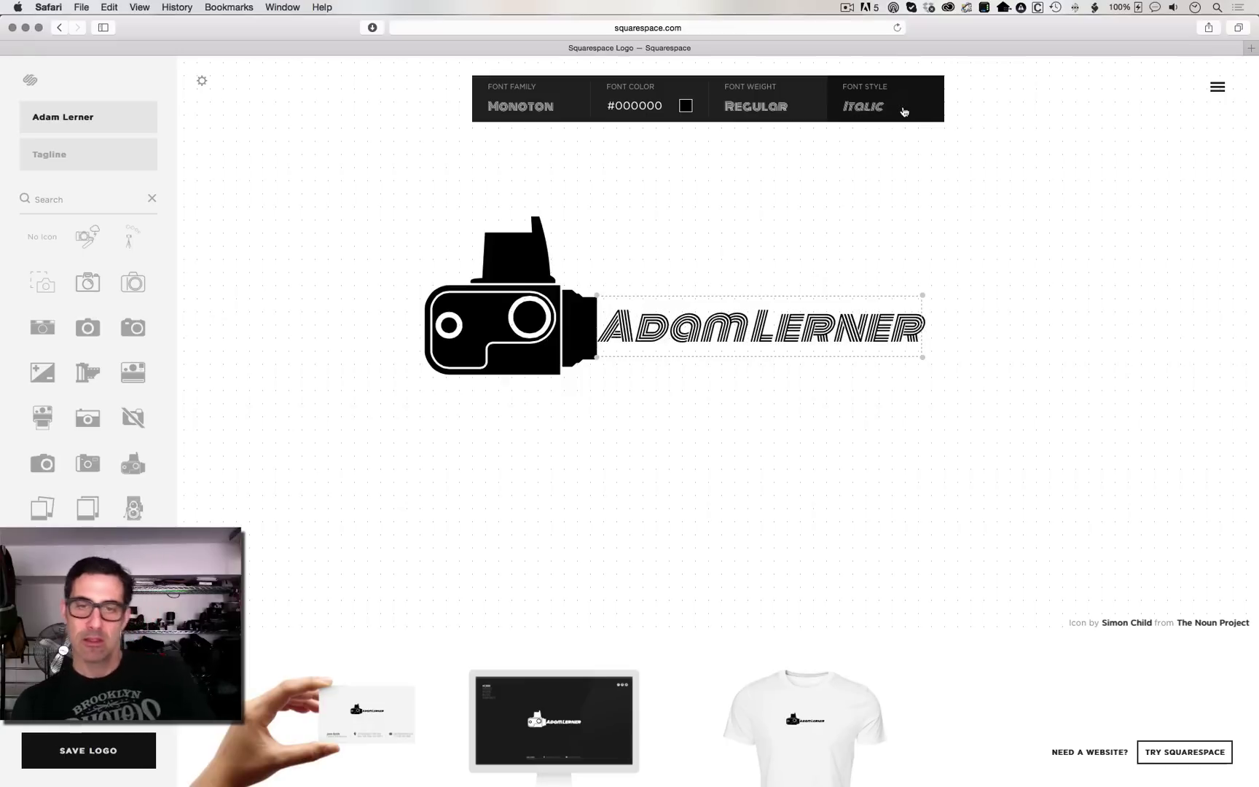
left_click(904, 111)
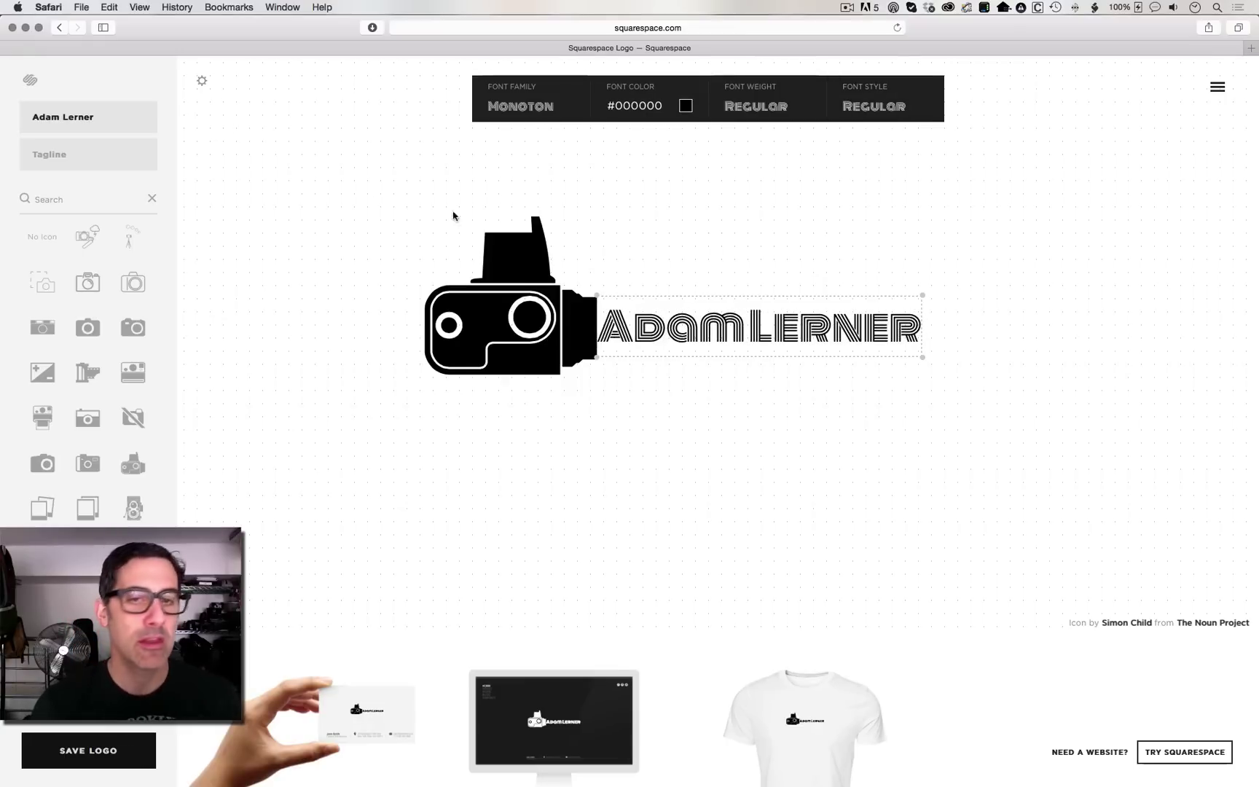
Step: Add the tagline 'NYC Photographer' and place it above the right end of the name
left_click(102, 152)
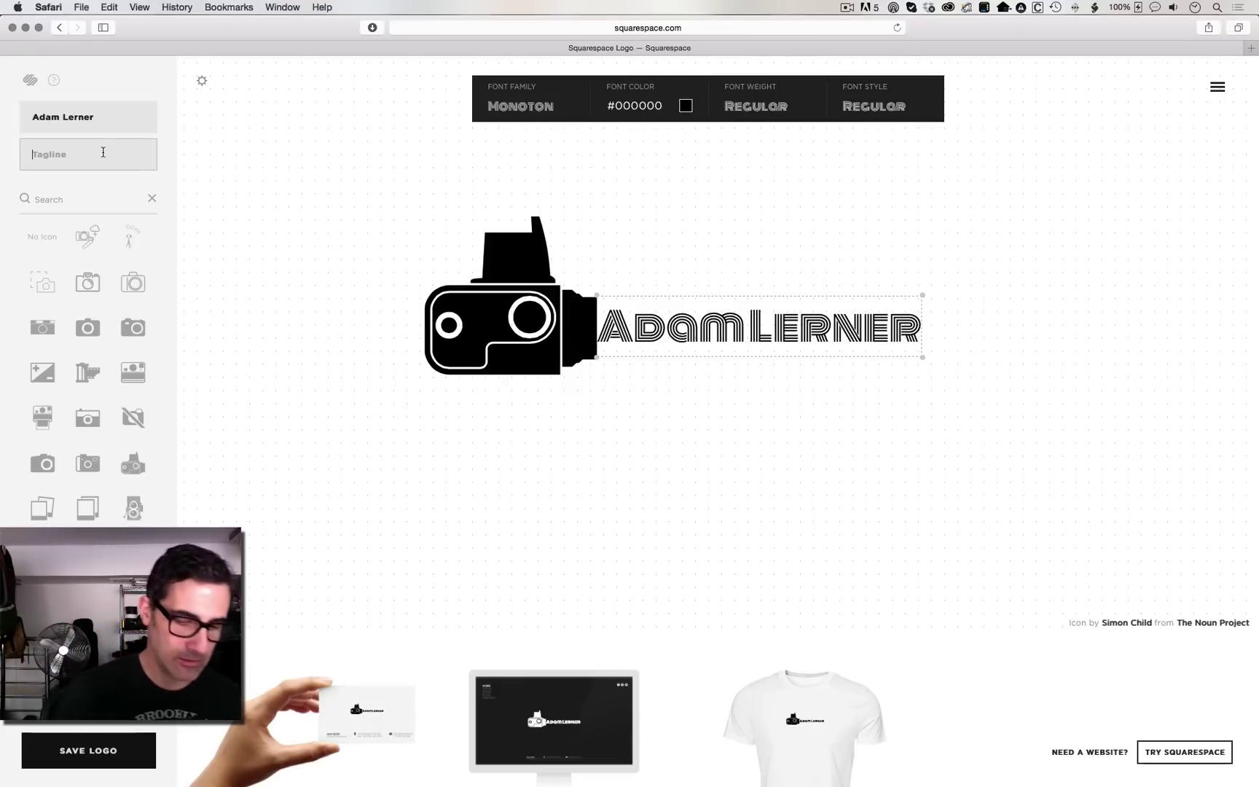
type("NYC Photographer")
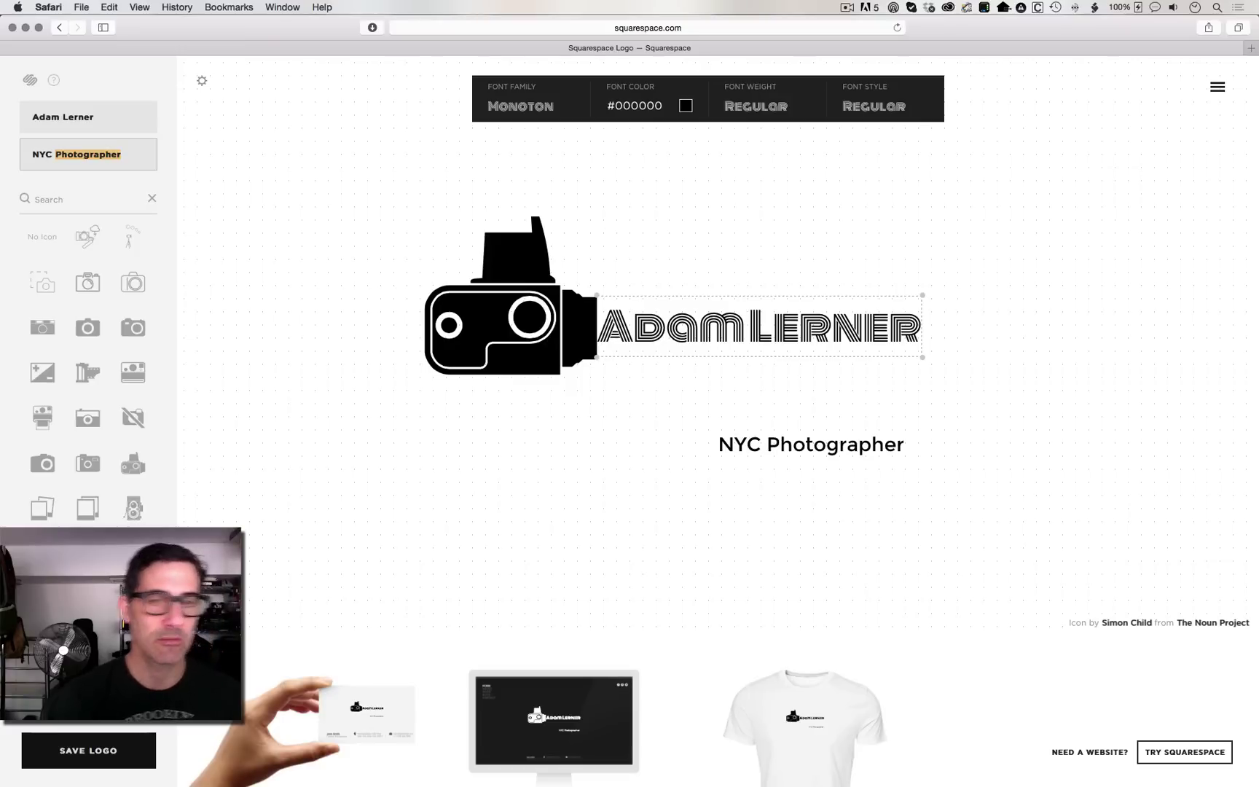
left_click_drag(822, 448, 836, 298)
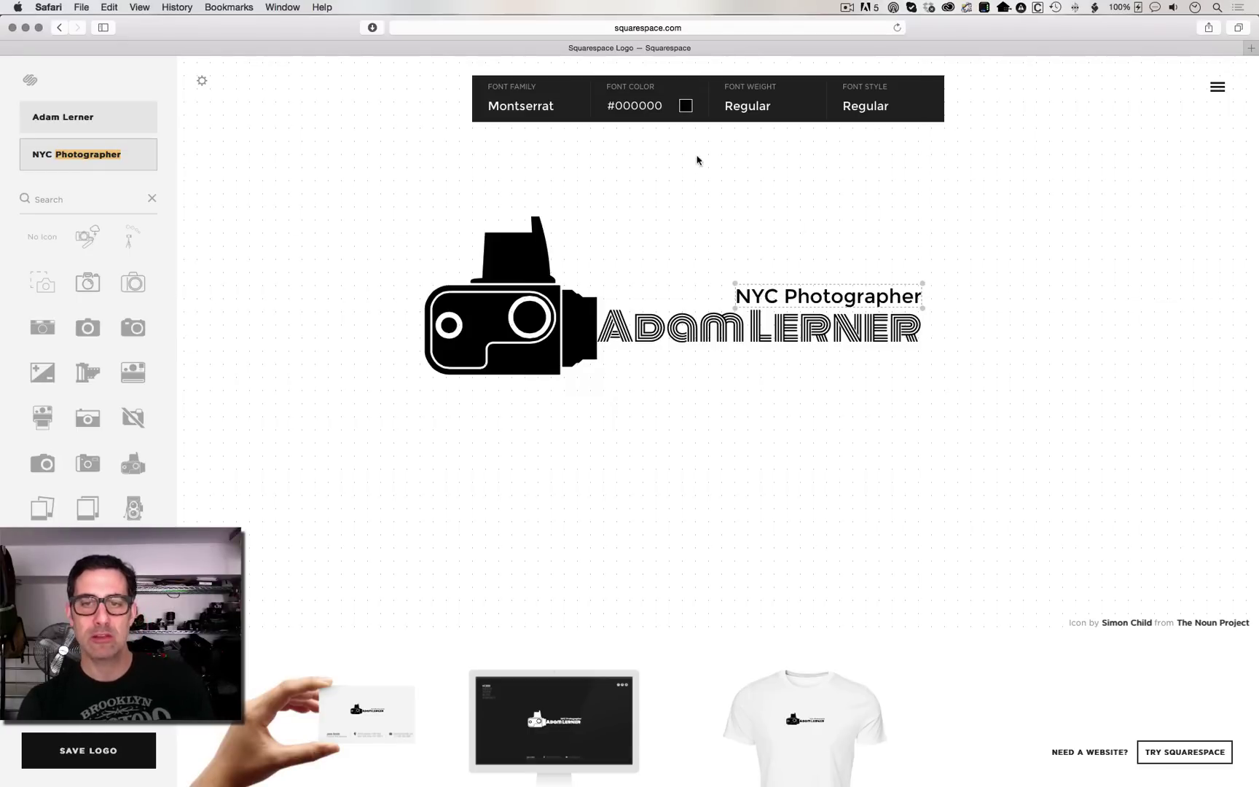
Step: Change the tagline font to Josefin Sans and shift it right to align with the name's end
left_click(531, 108)
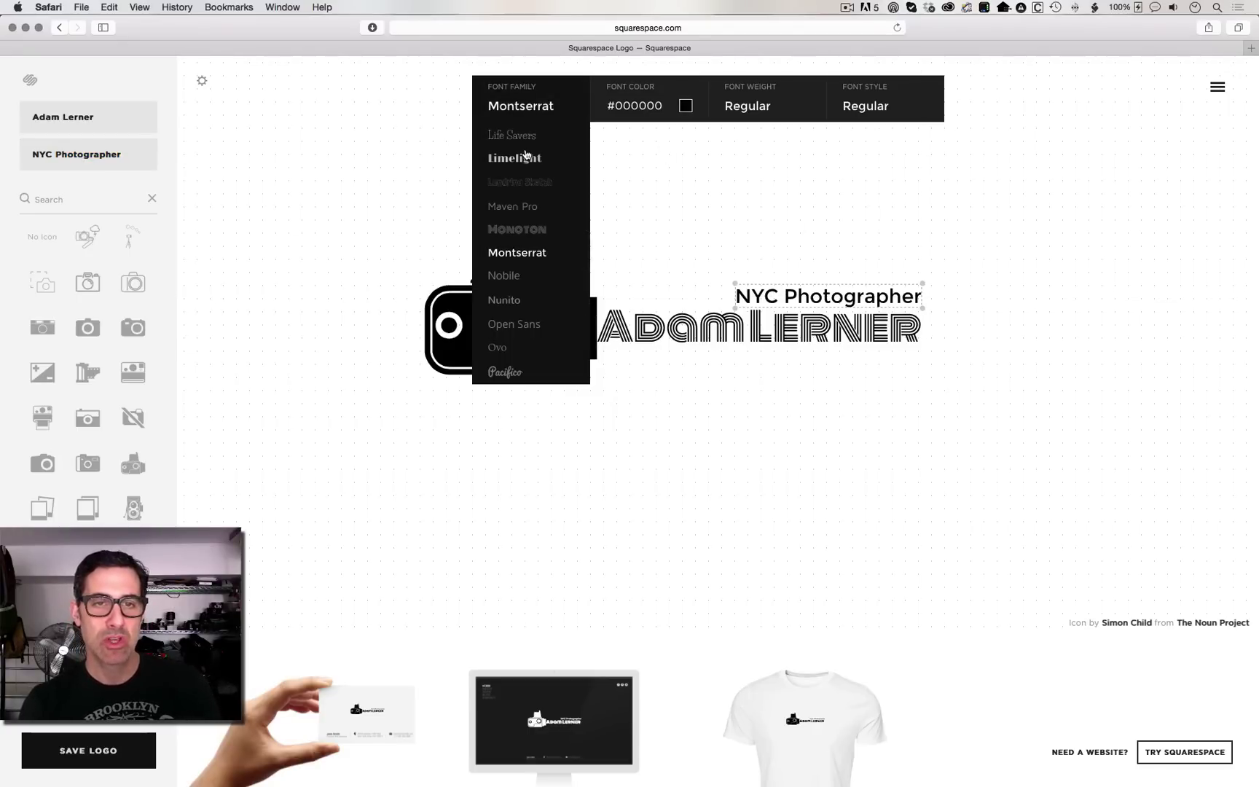
scroll(530, 228, "down", 6)
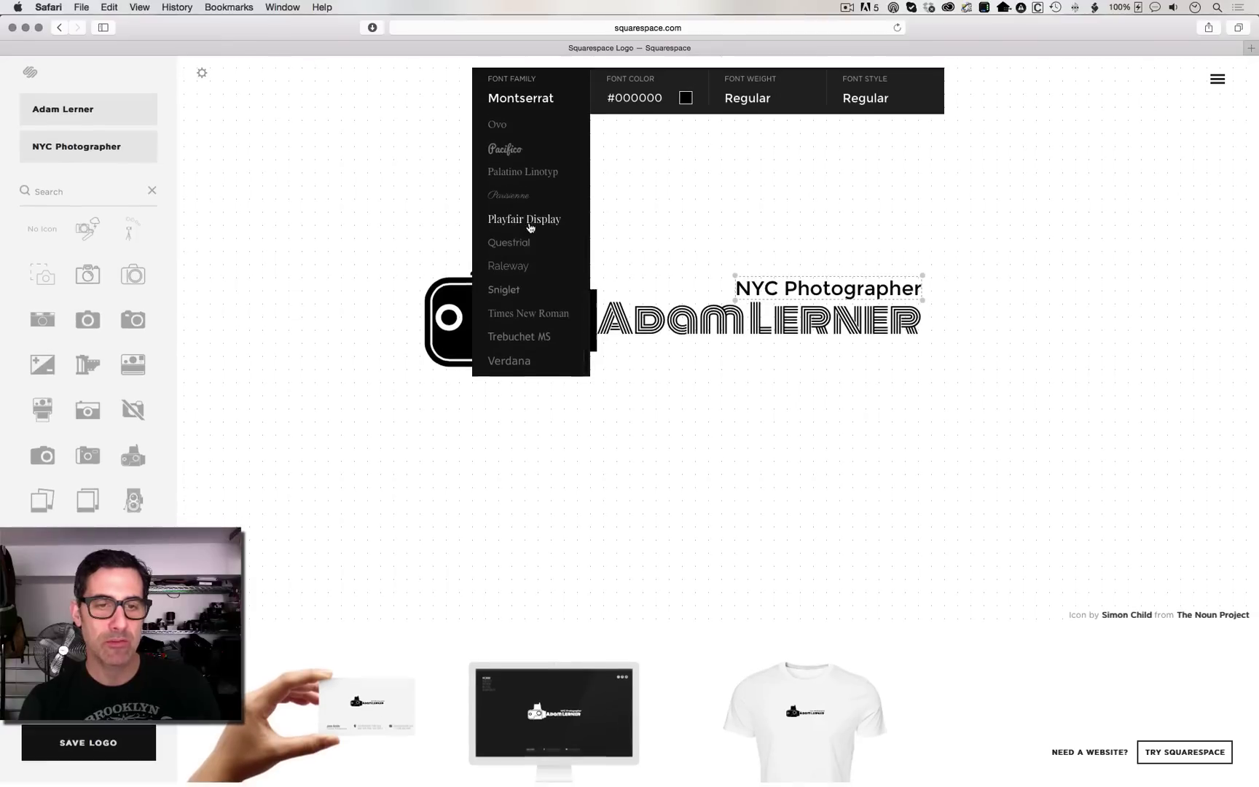
scroll(514, 179, "up", 5)
scroll(515, 162, "up", 5)
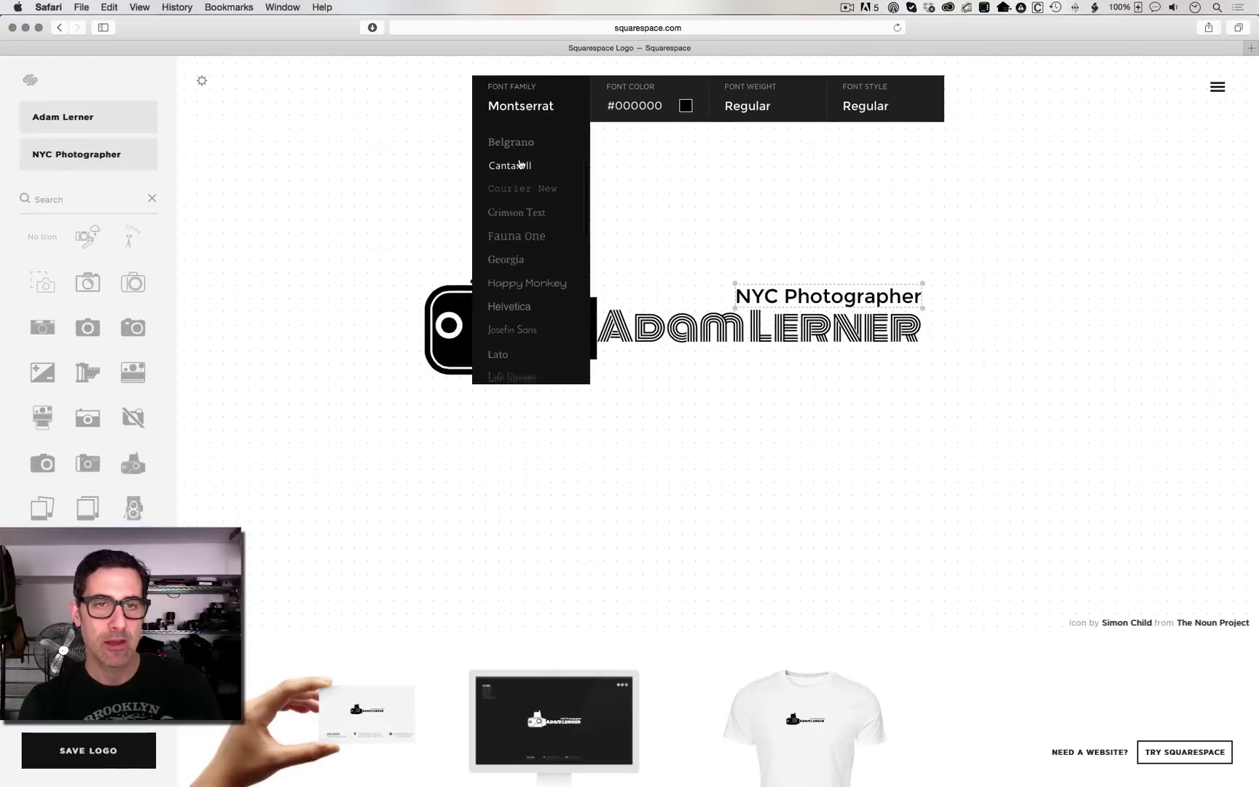
scroll(515, 191, "down", 5)
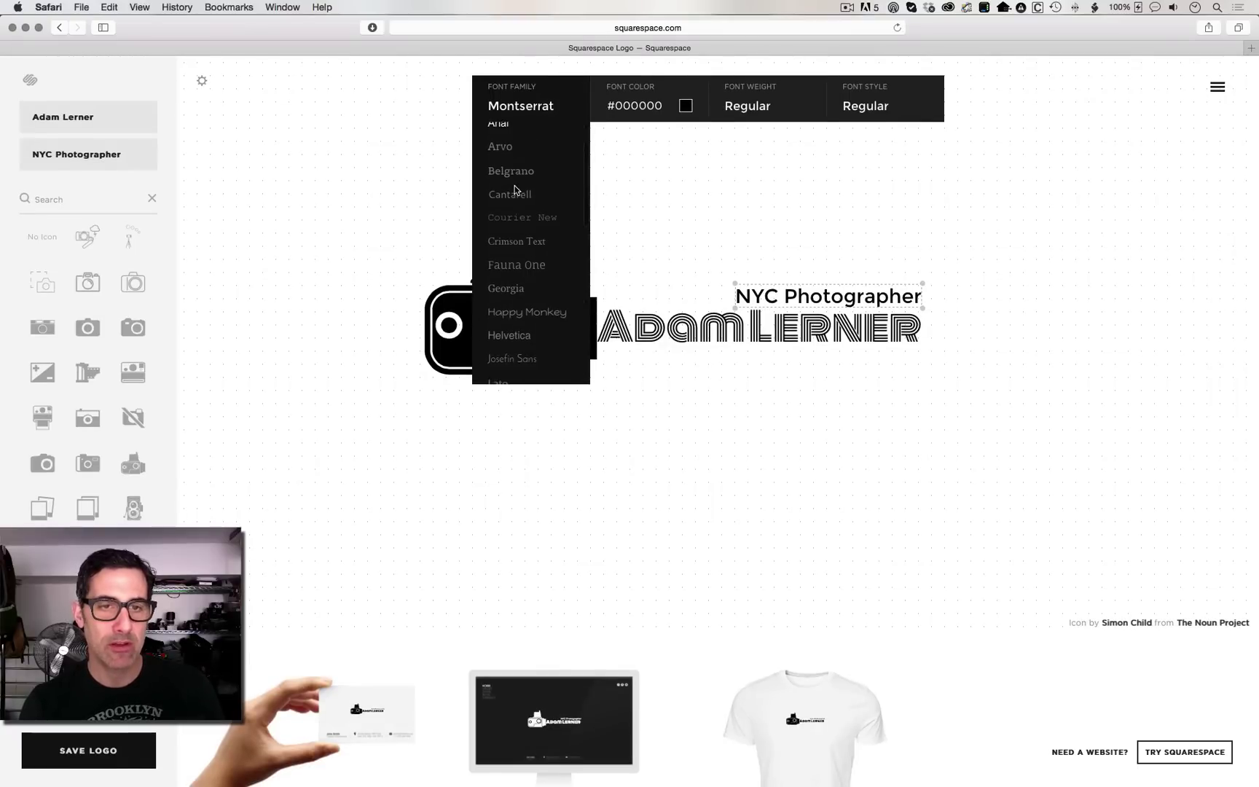
scroll(516, 217, "down", 1)
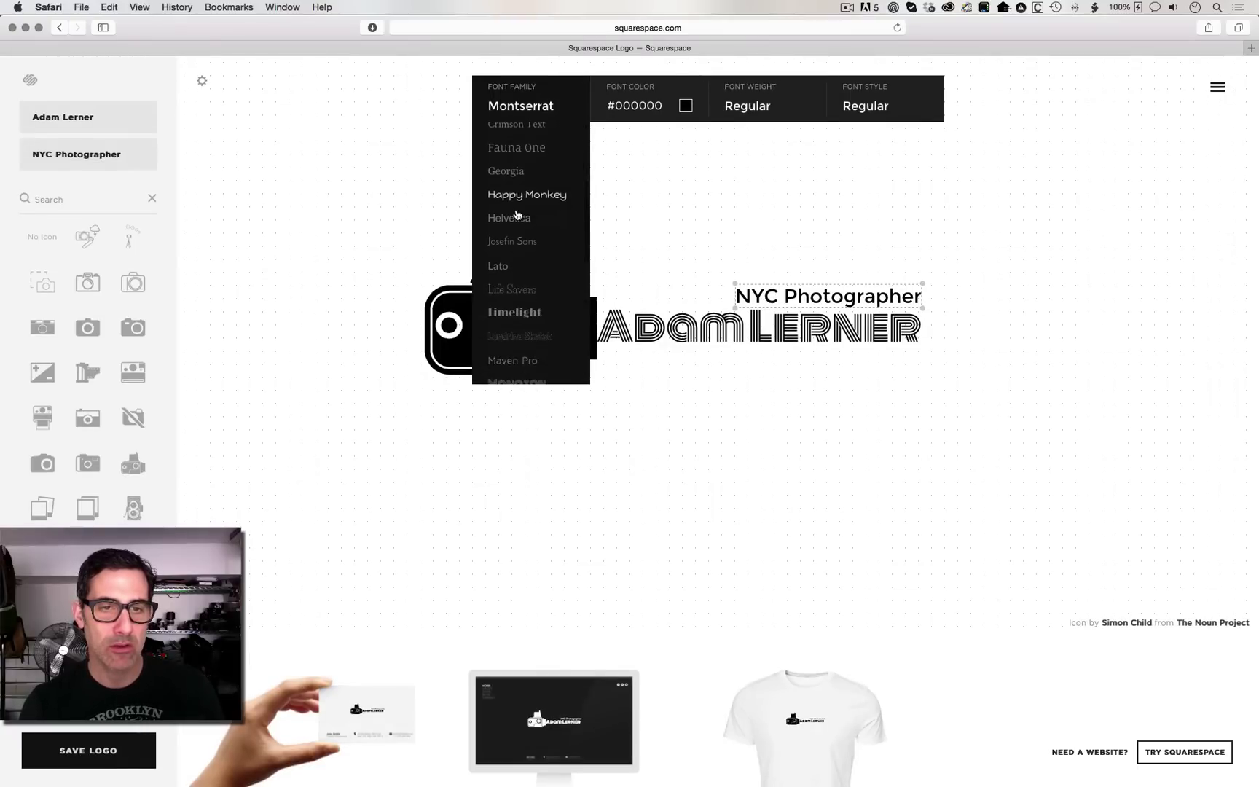
left_click(517, 243)
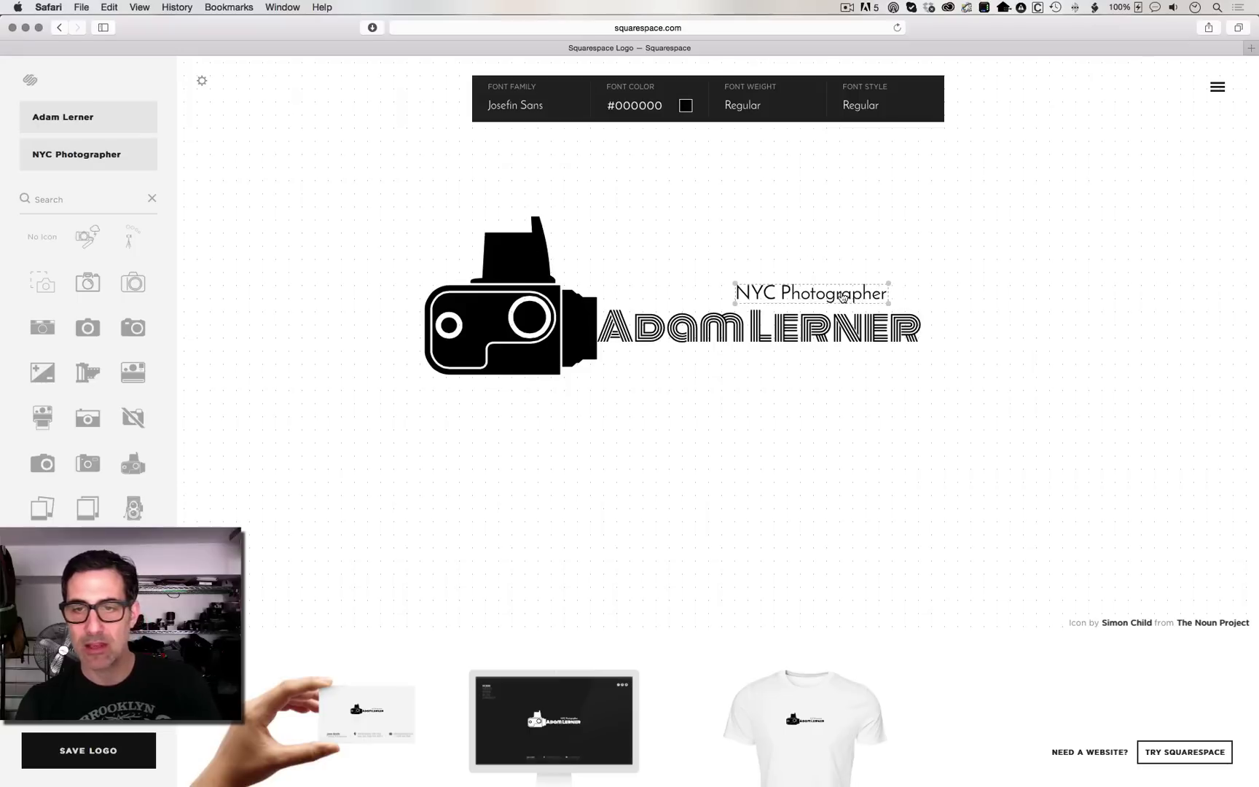
left_click_drag(842, 298, 867, 298)
left_click(944, 257)
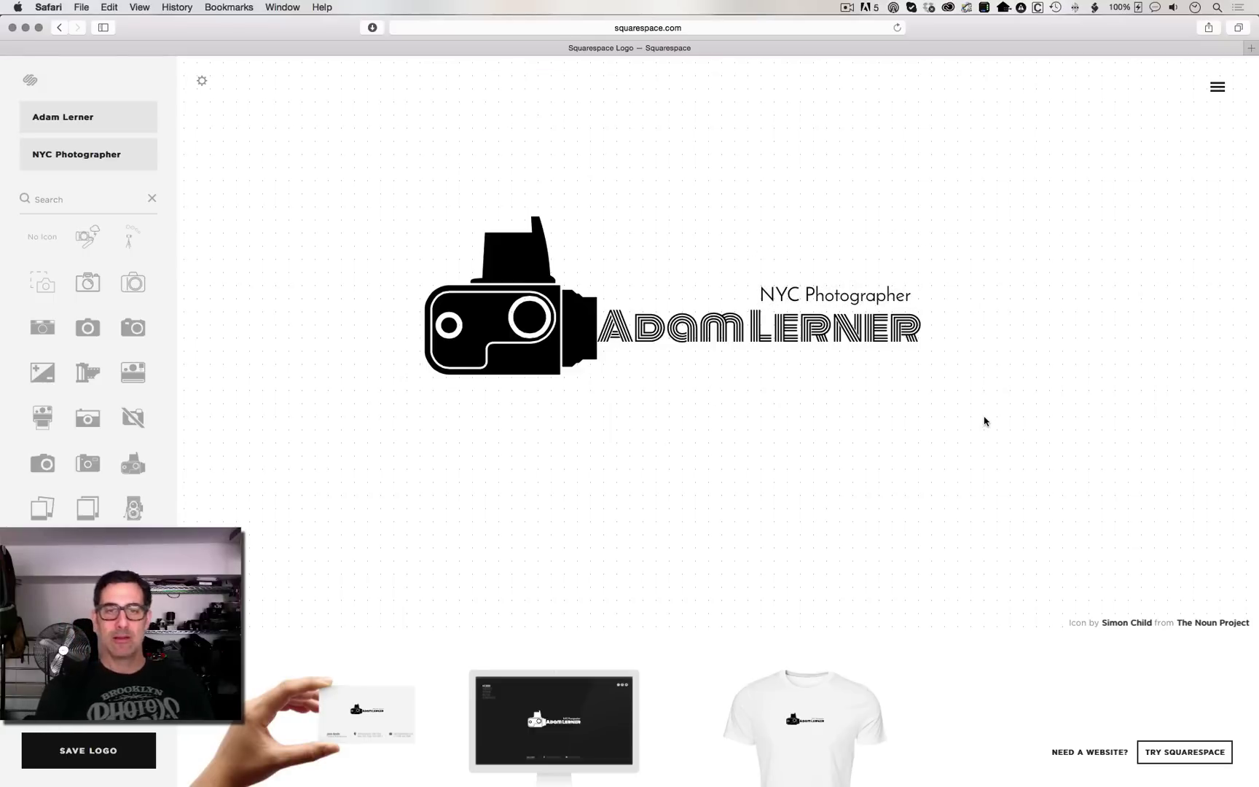
Step: Lower the name slightly and bring the tagline down to sit snugly above it
left_click(767, 348)
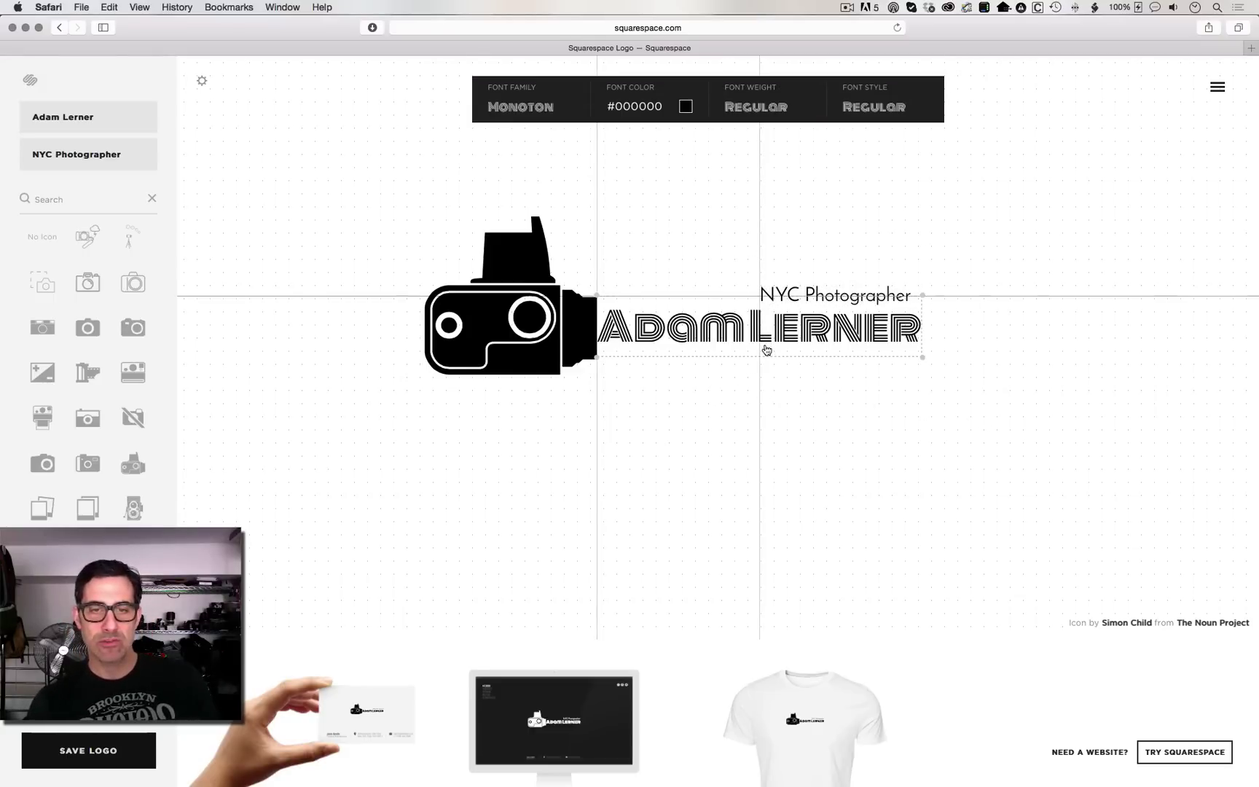
left_click_drag(767, 350, 767, 358)
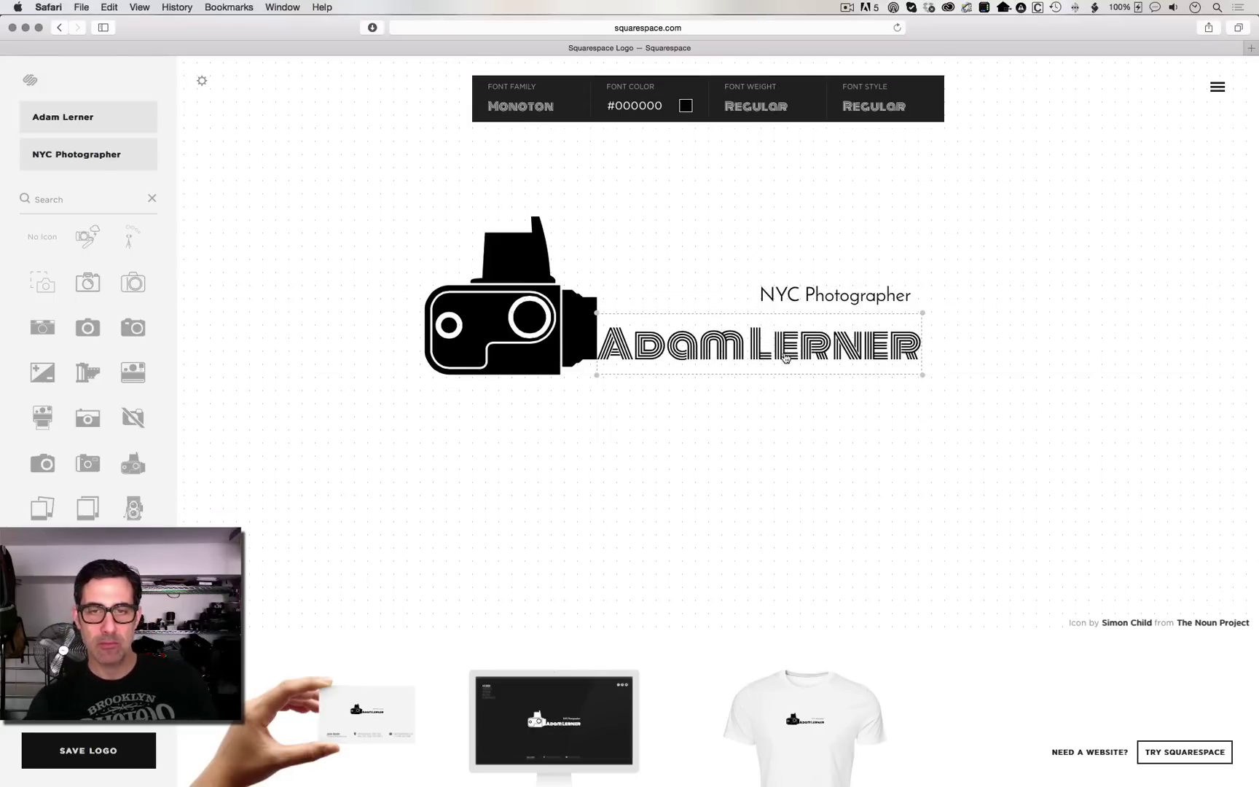
left_click(833, 433)
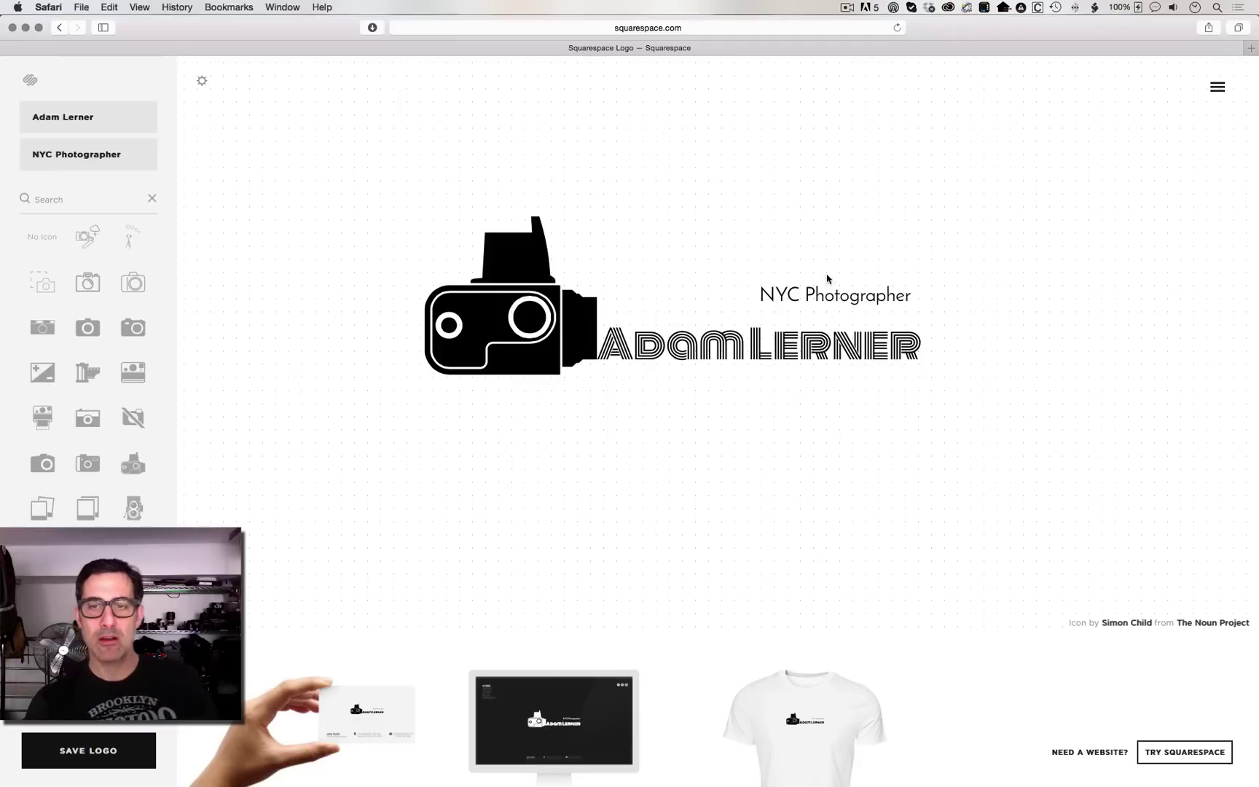
left_click_drag(828, 295, 801, 347)
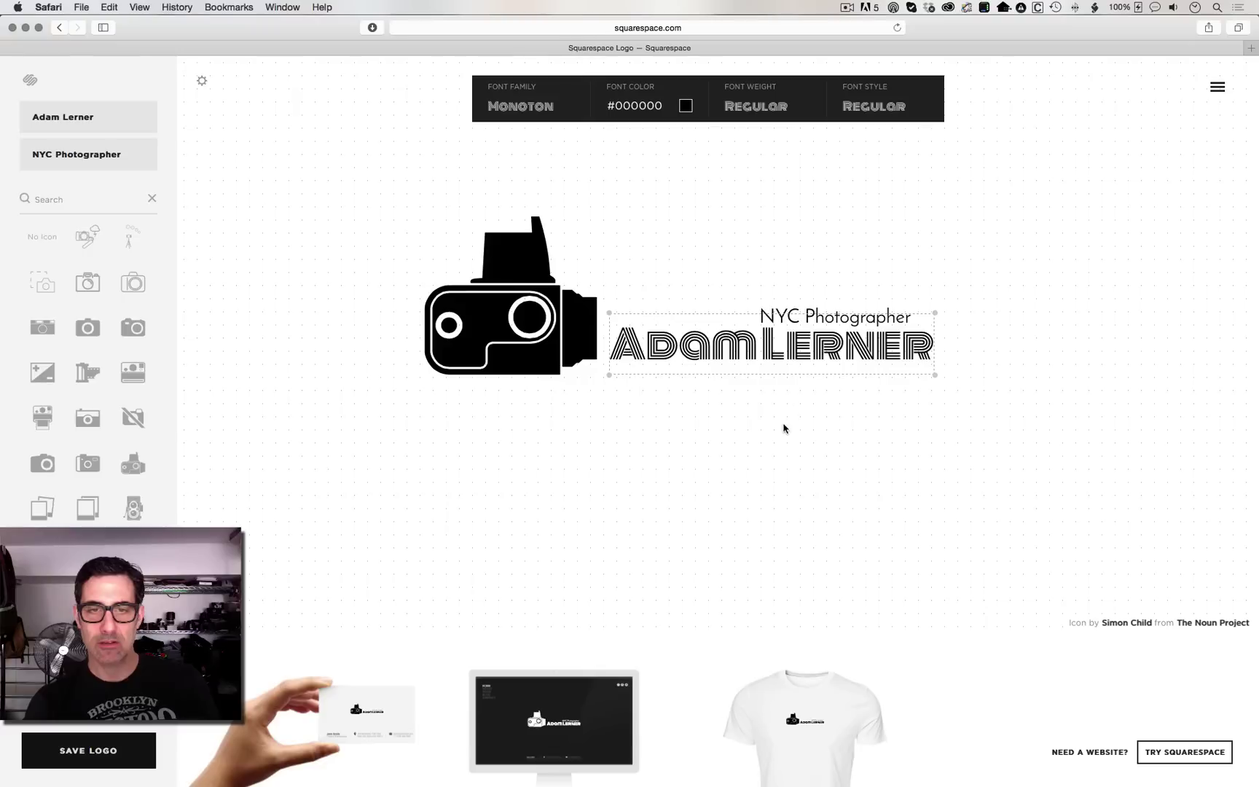
left_click(789, 424)
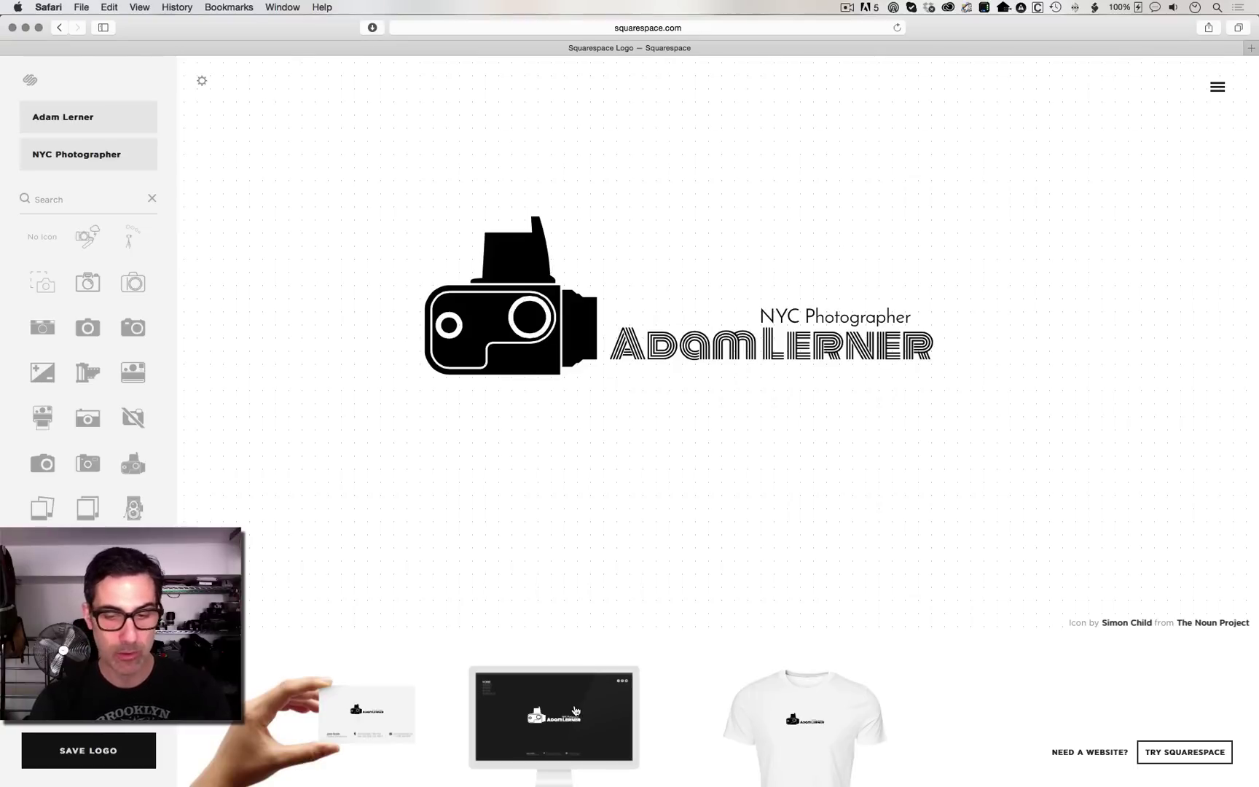
left_click(365, 710)
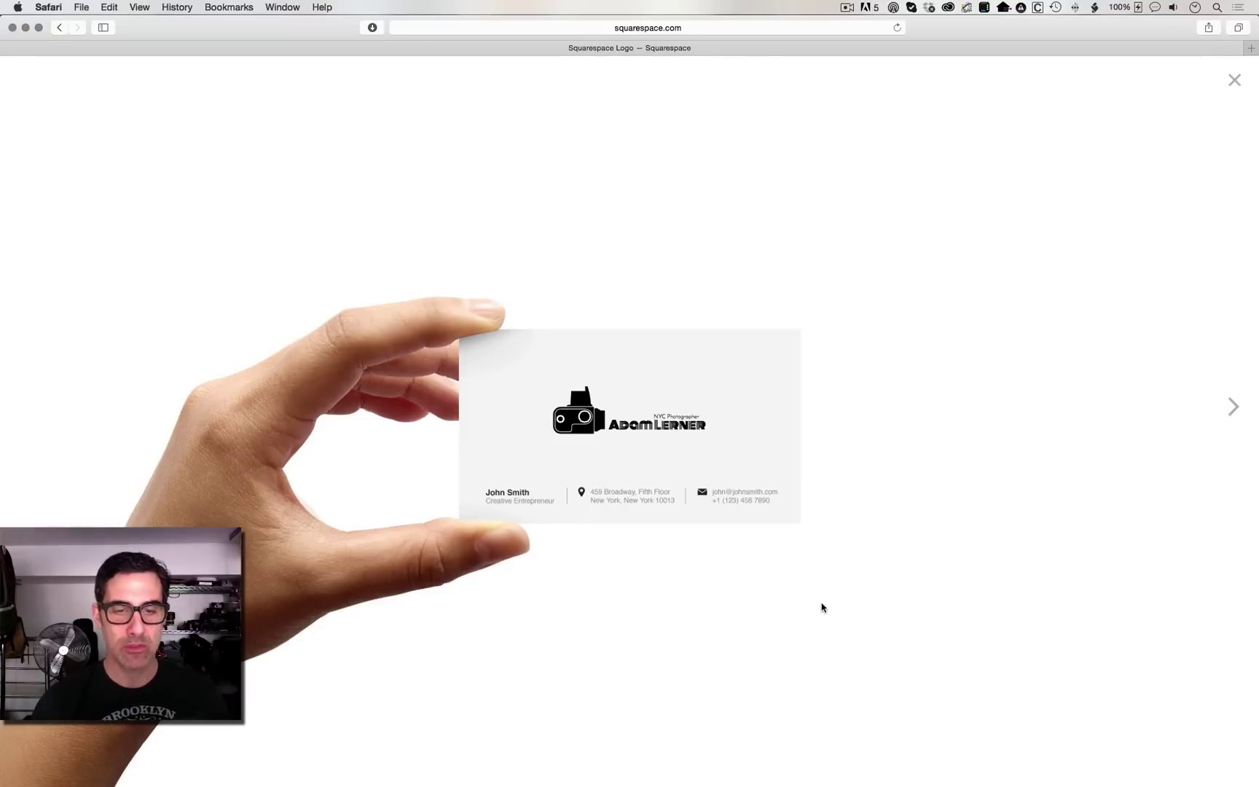
key("Right")
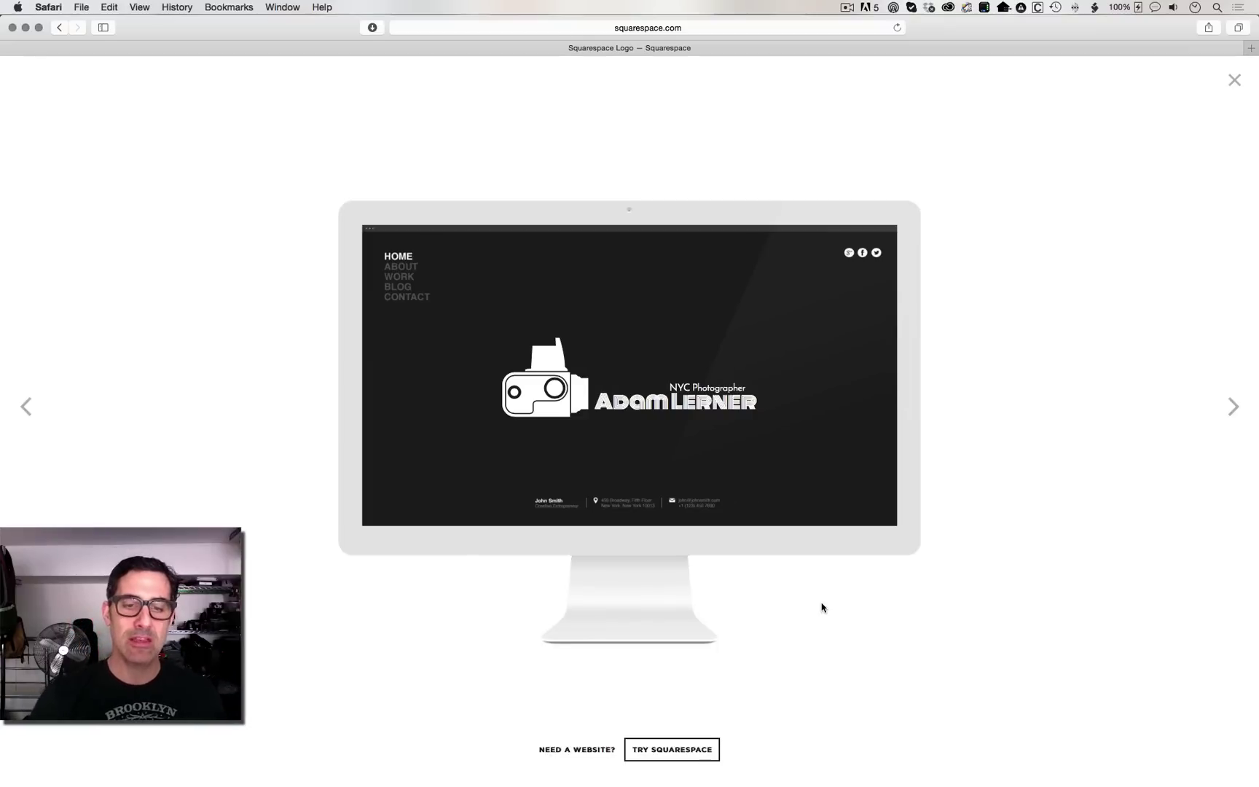
left_click(1232, 408)
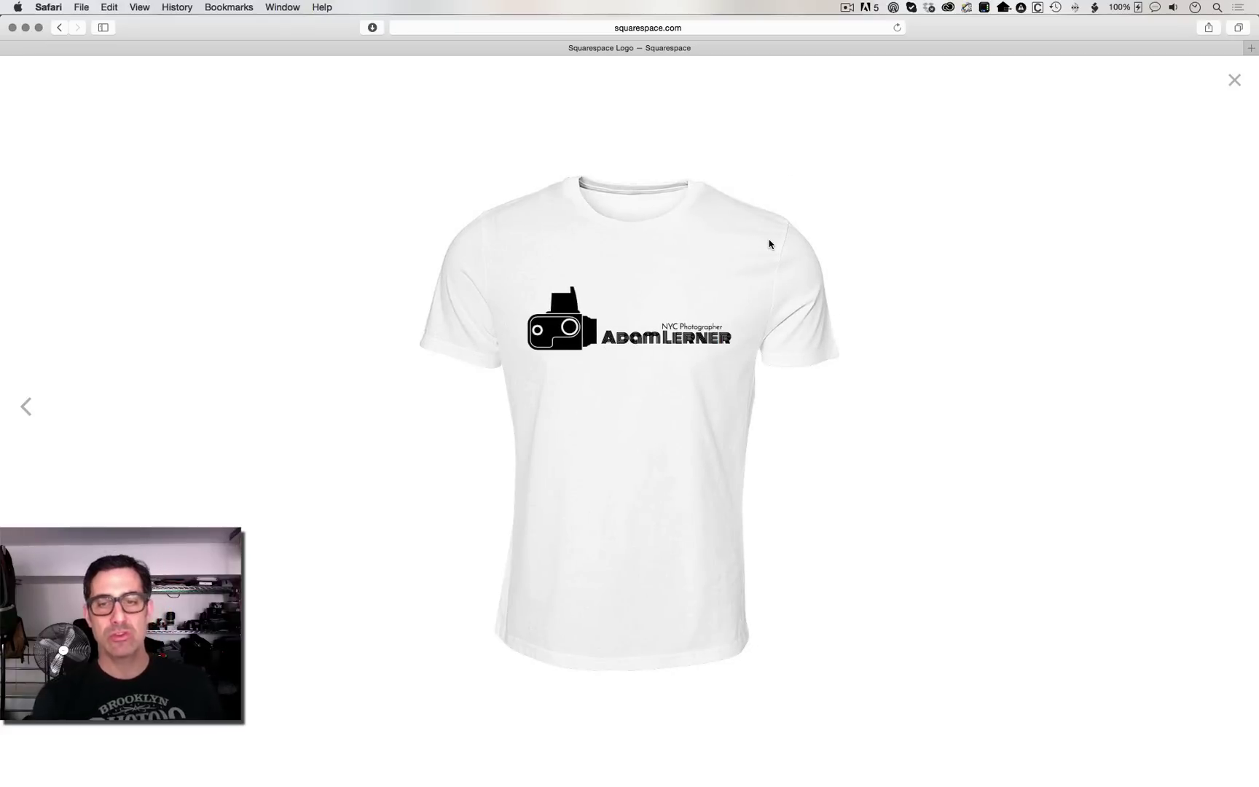
left_click(1235, 81)
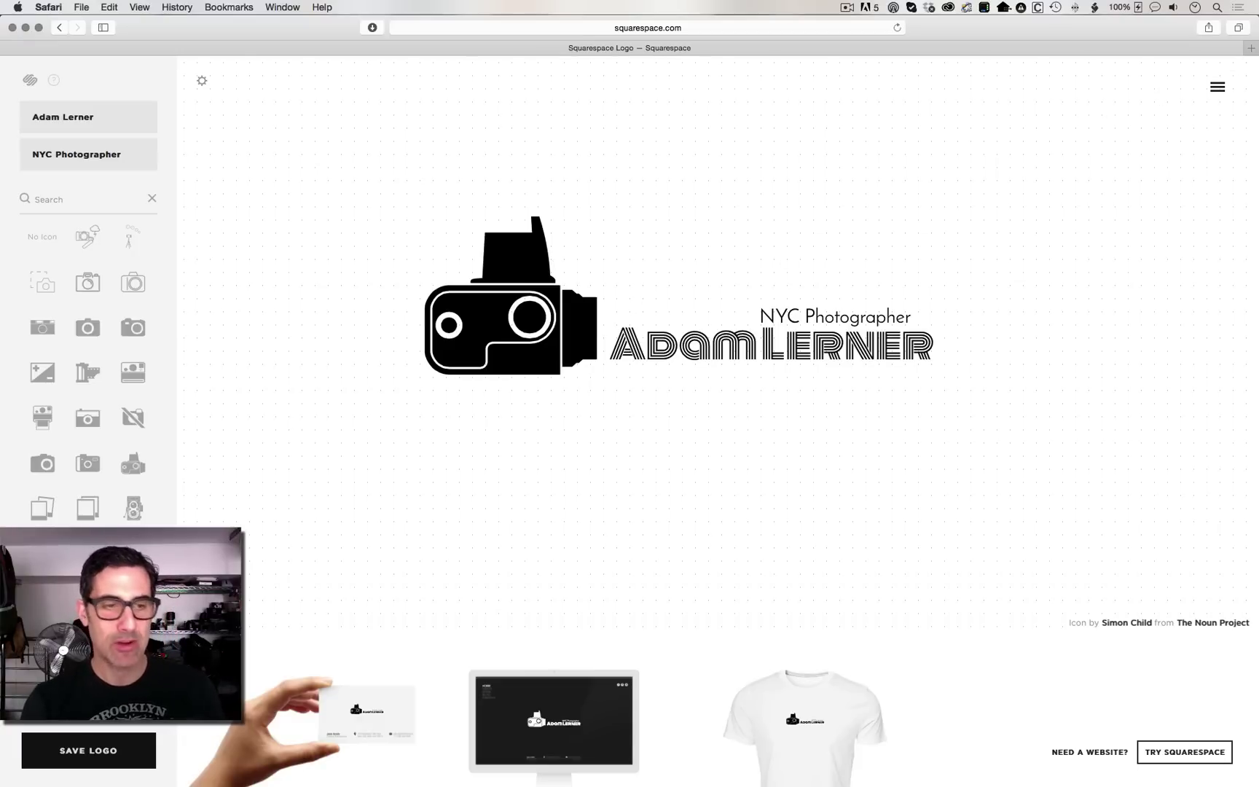
Step: Save the logo and request the free high-res download using existing-customer account credentials
left_click(85, 757)
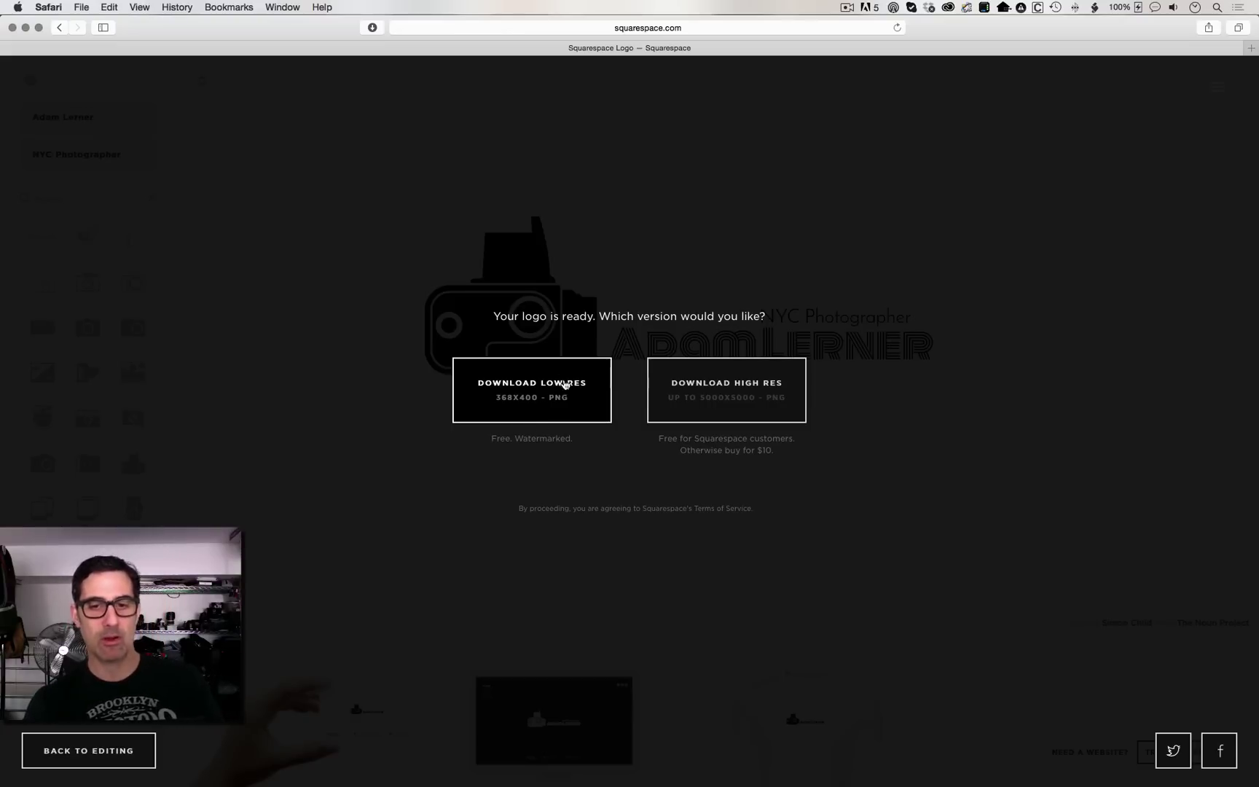
left_click(714, 385)
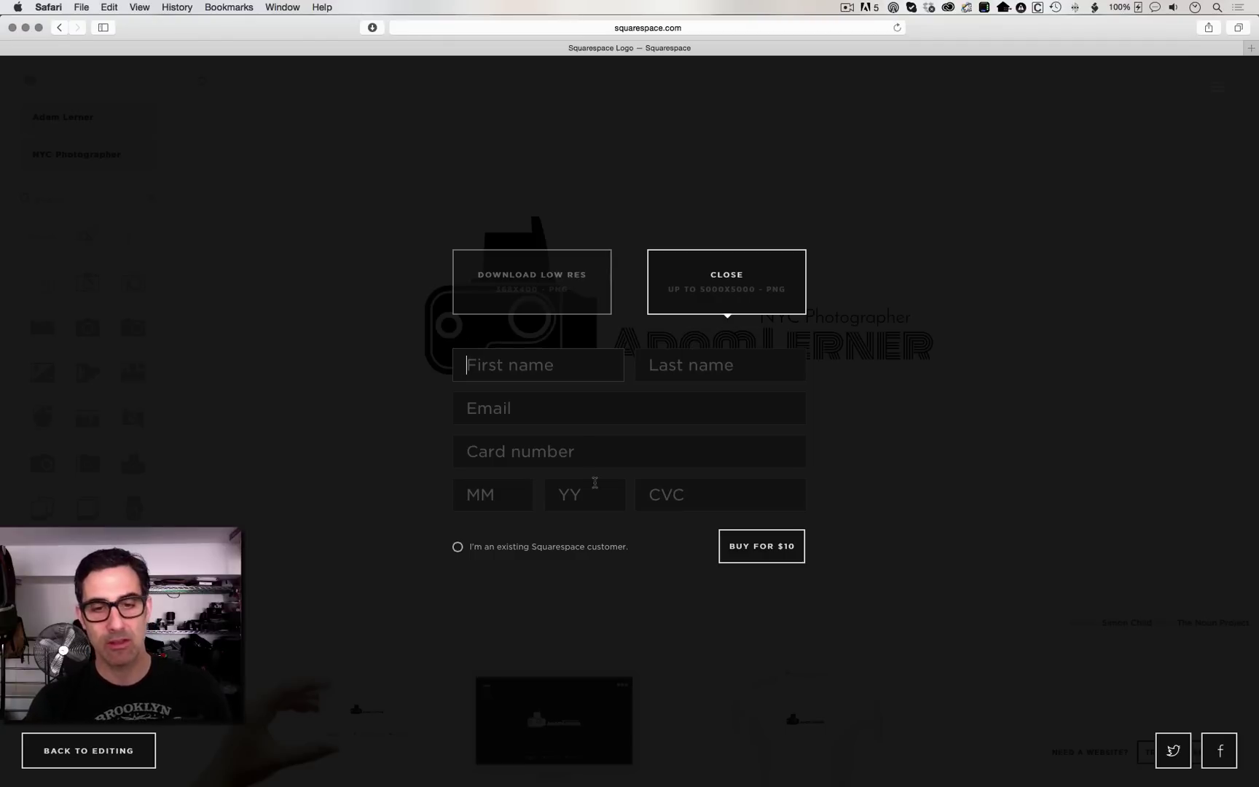
left_click(513, 548)
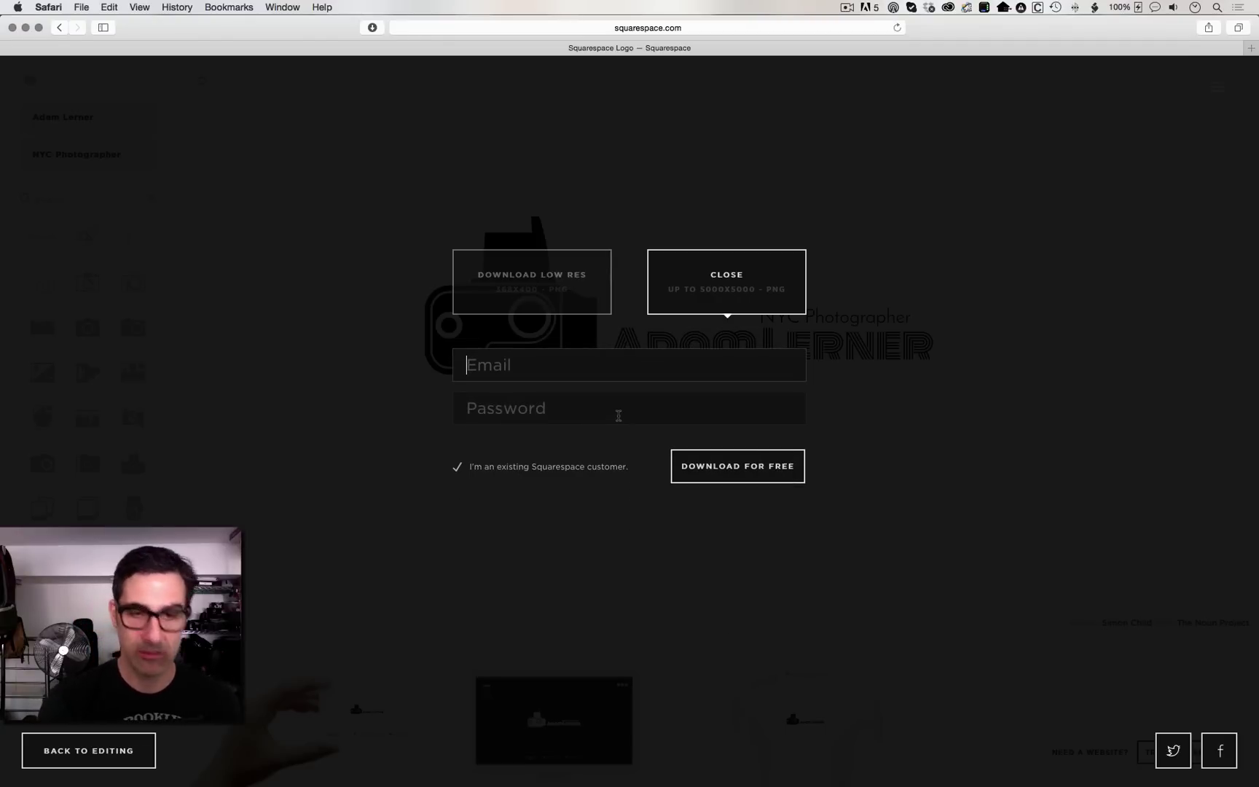
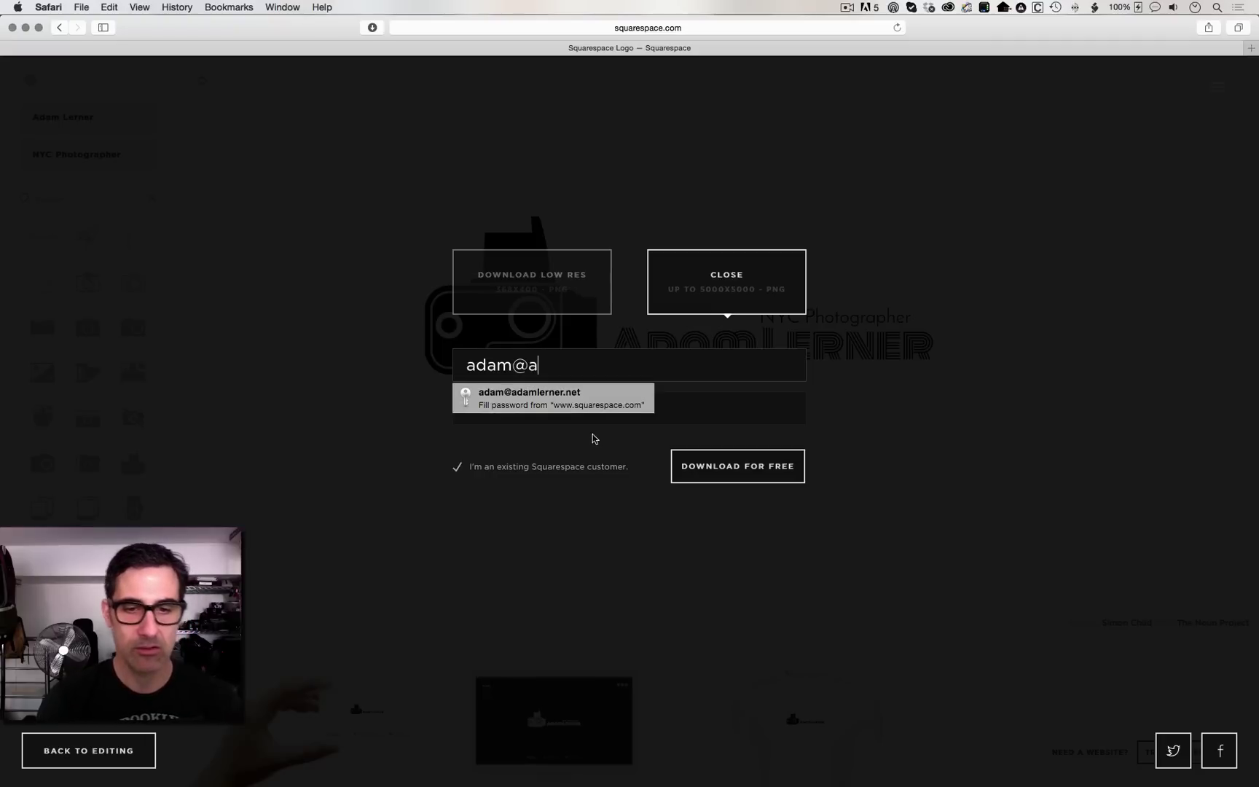
key("Return")
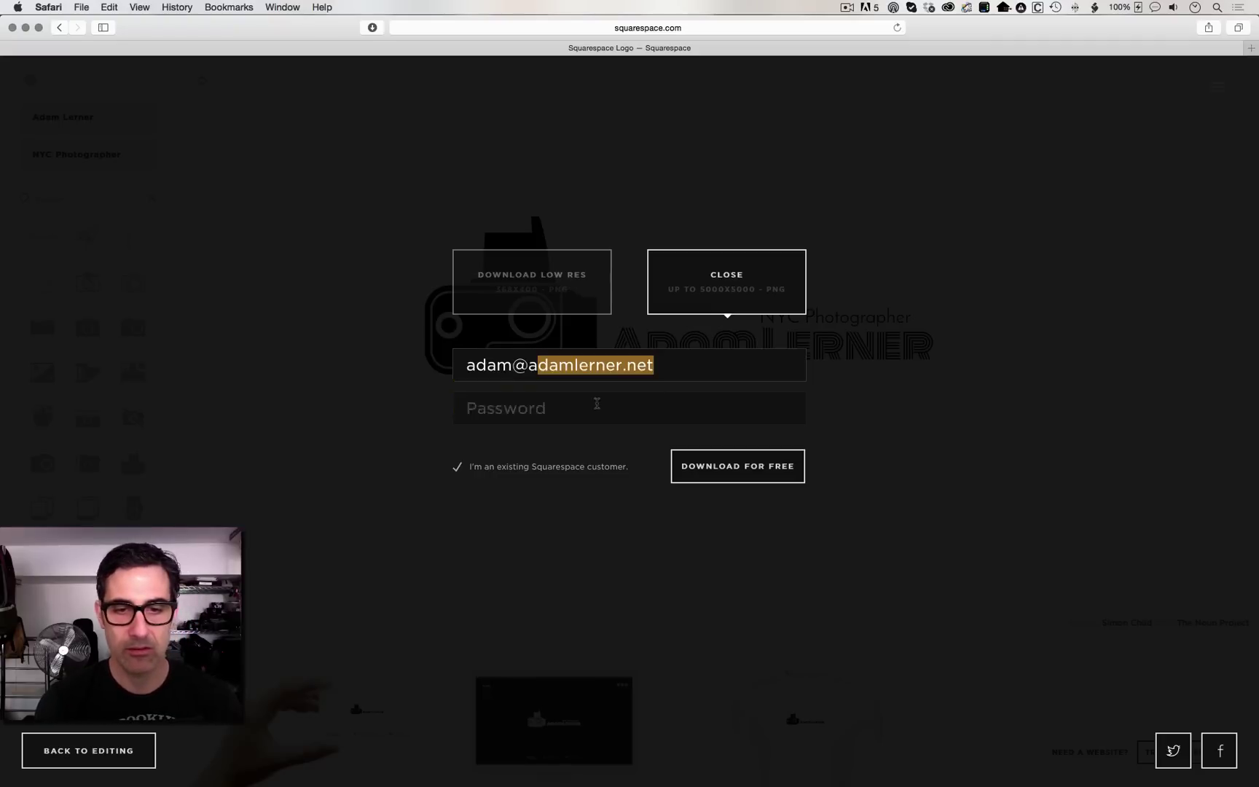
left_click(760, 472)
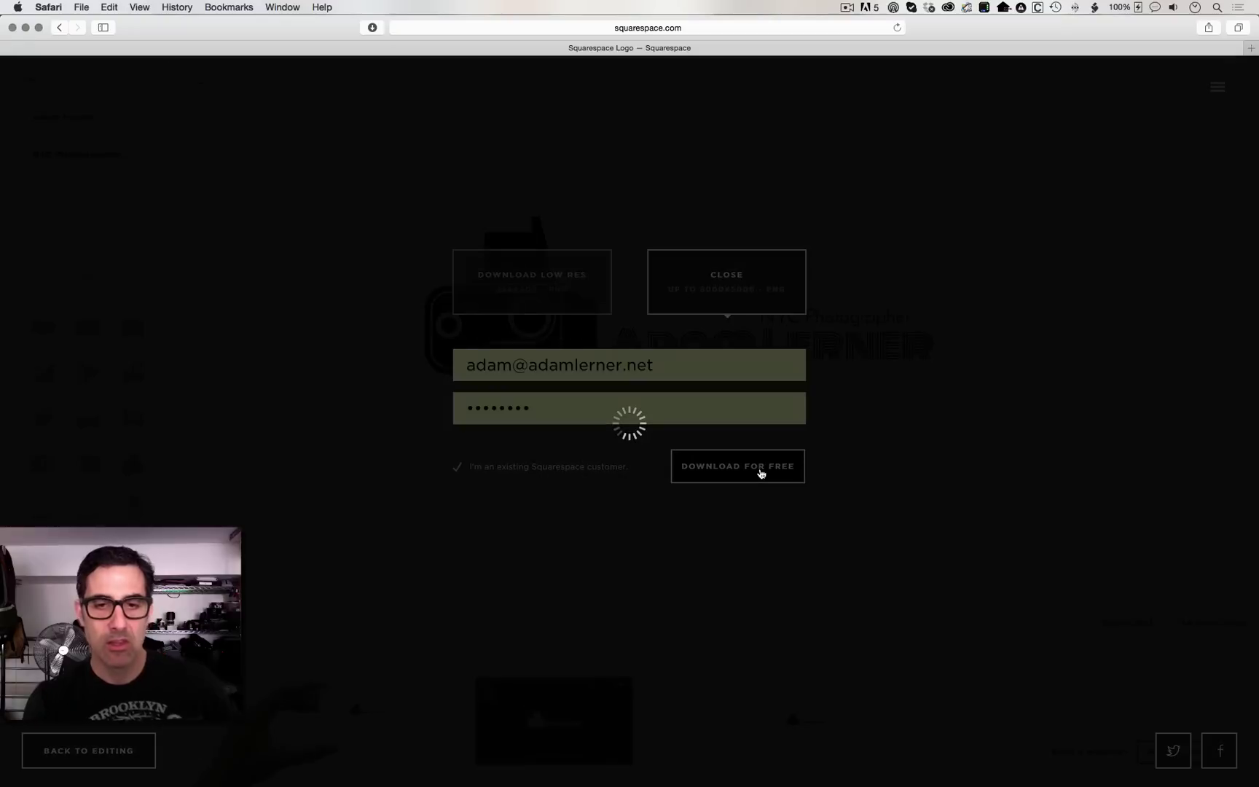